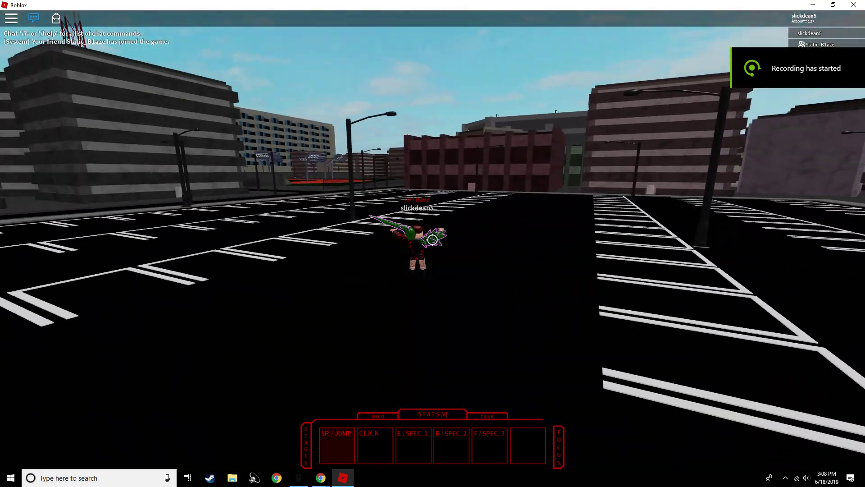
# Step: Look around the parking lot and alley while walking toward the plaza
pyautogui.moveTo(432, 240); pyautogui.dragTo(433, 240)
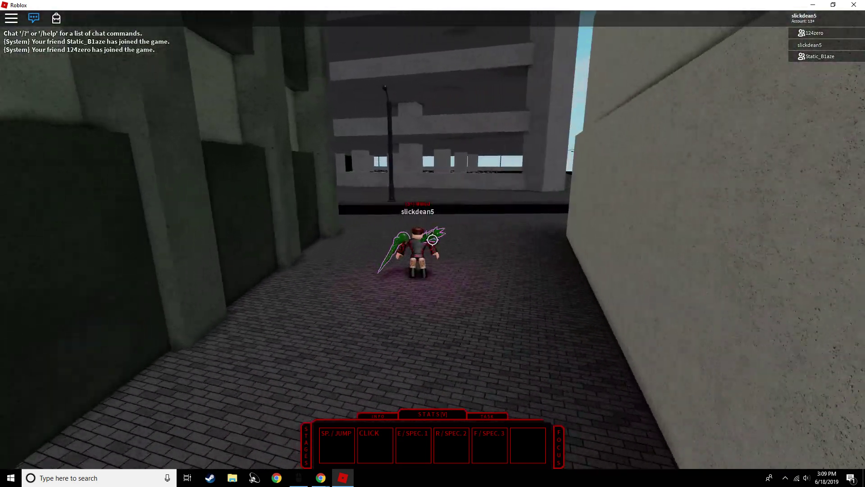
pyautogui.moveTo(433, 238); pyautogui.dragTo(433, 239)
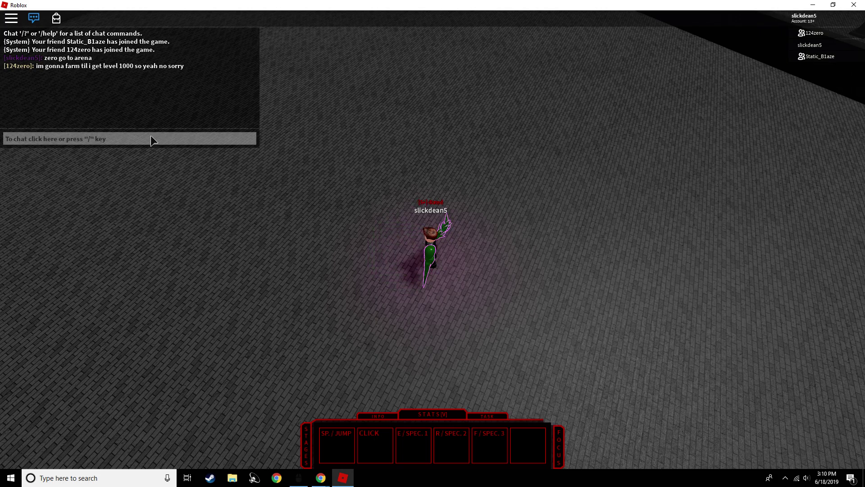
# Step: Send 'ok bye' in chat and run into the red-lit arena building entrance
pyautogui.click(145, 137)
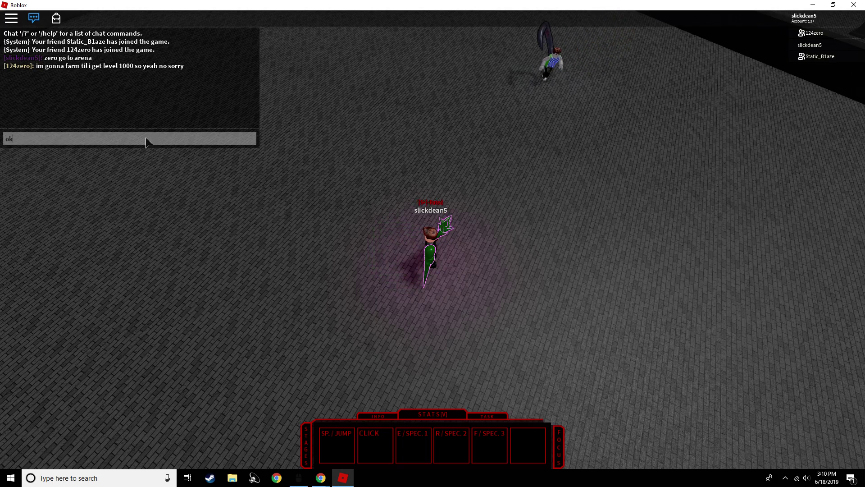
pyautogui.write('ok bye')
pyautogui.press('Return')
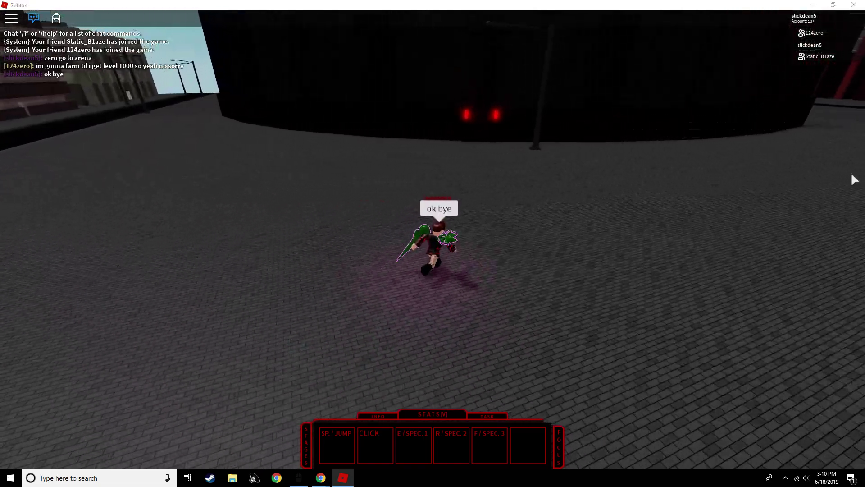
pyautogui.press('w')
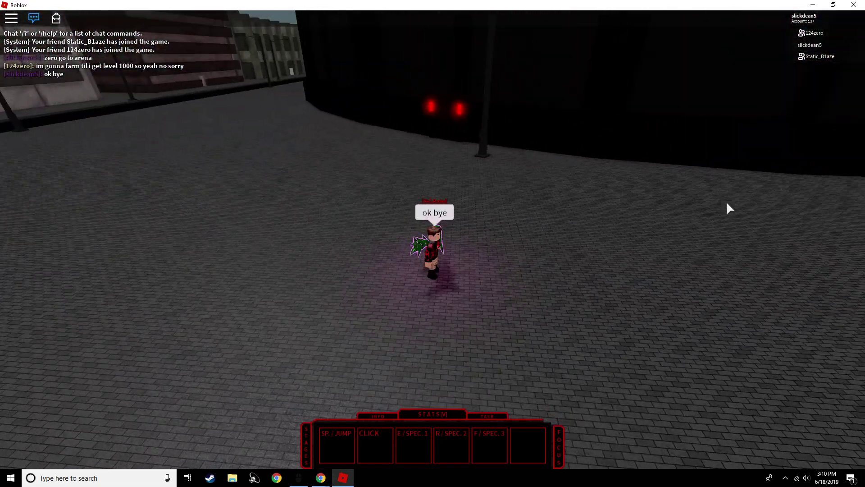
pyautogui.press('w')
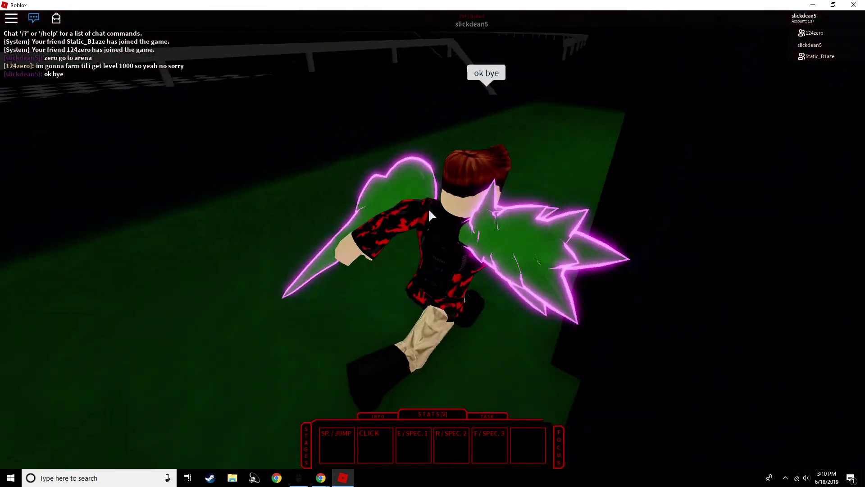
# Step: Cross the checkered arena floor and close in on the opponent
pyautogui.press('w')
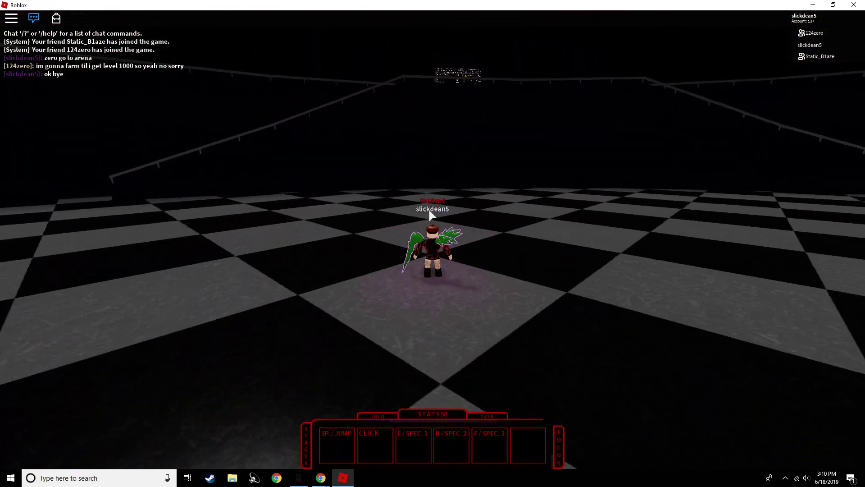
pyautogui.press('s')
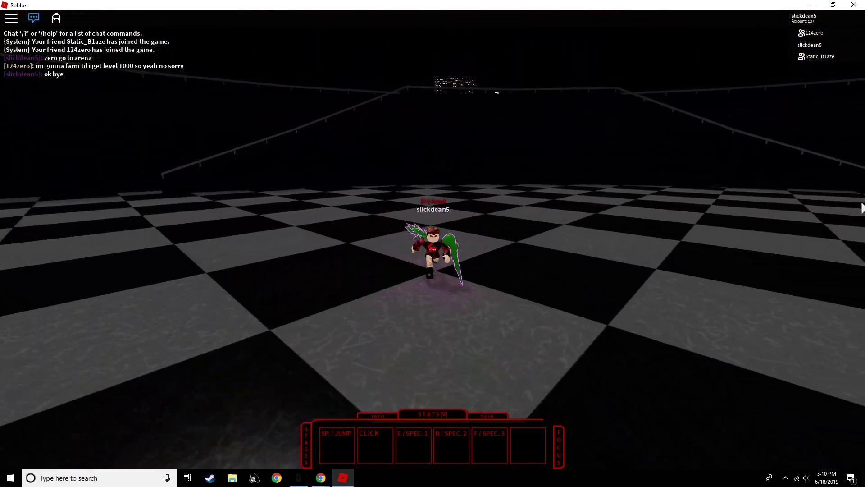
pyautogui.press('d')
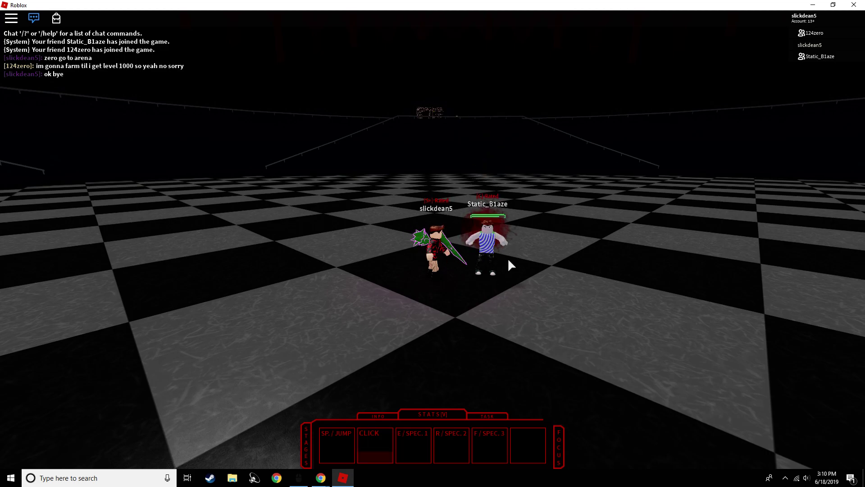
pyautogui.moveTo(511, 261); pyautogui.dragTo(559, 263)
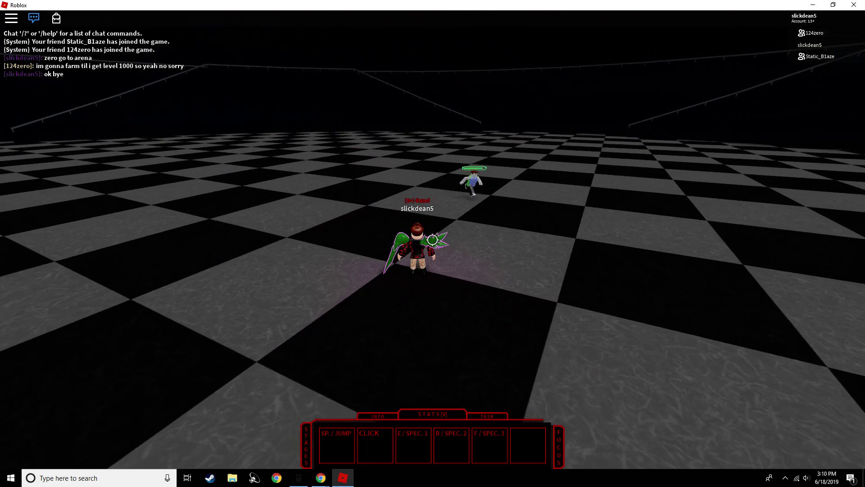
pyautogui.moveTo(433, 244)
pyautogui.mouseDown()
pyautogui.moveTo(433, 223)
pyautogui.moveTo(473, 243)
pyautogui.mouseUp()
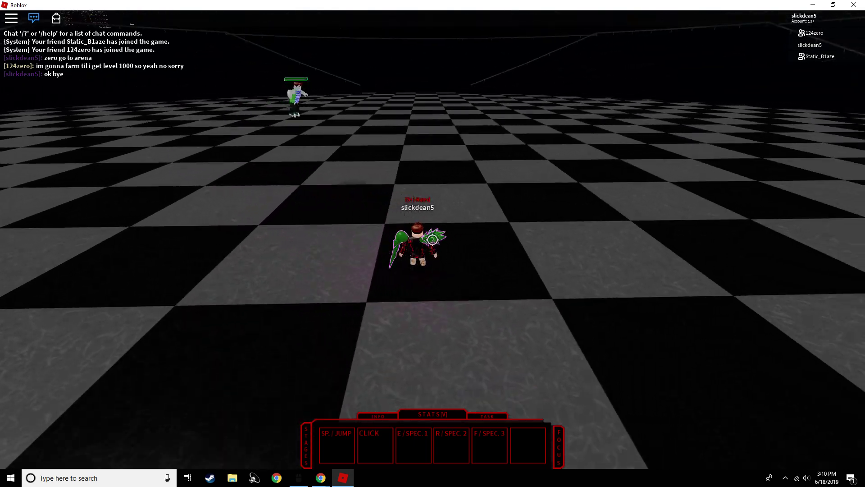
pyautogui.press('w')
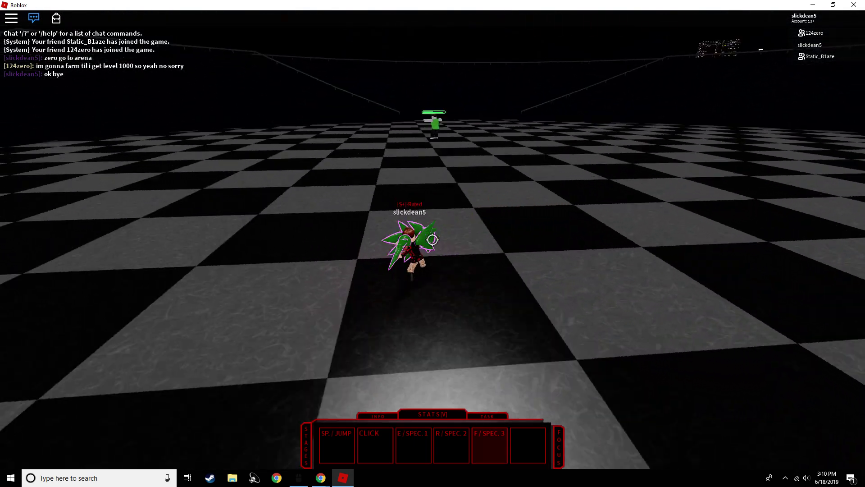
# Step: Hit the opponent with kagune special moves and a basic strike, then reposition around them
pyautogui.press('w')
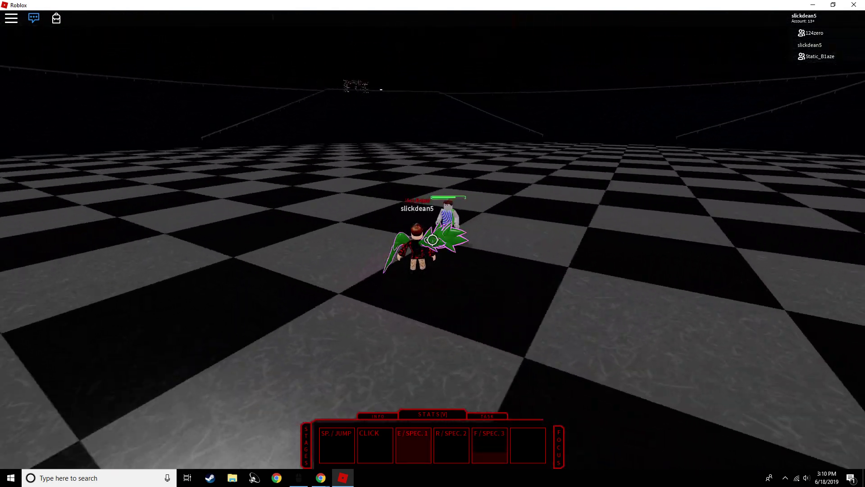
pyautogui.click(433, 240)
pyautogui.press('w')
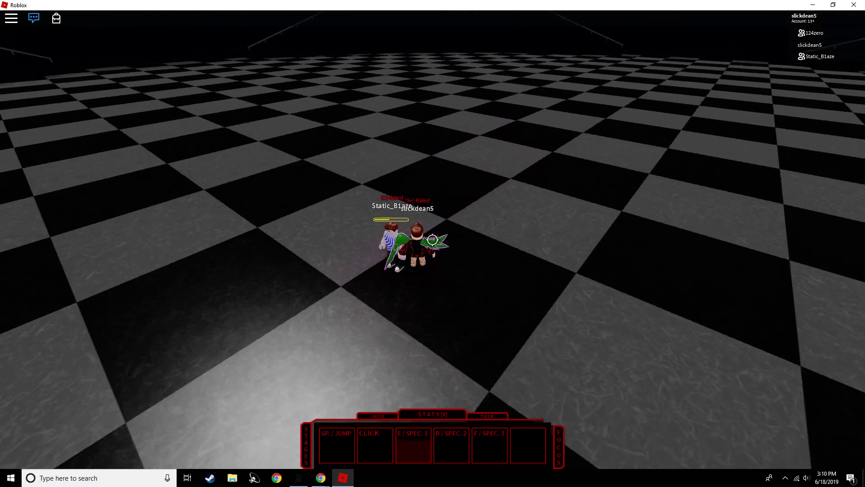
pyautogui.moveTo(433, 240); pyautogui.dragTo(473, 241)
pyautogui.press('w')
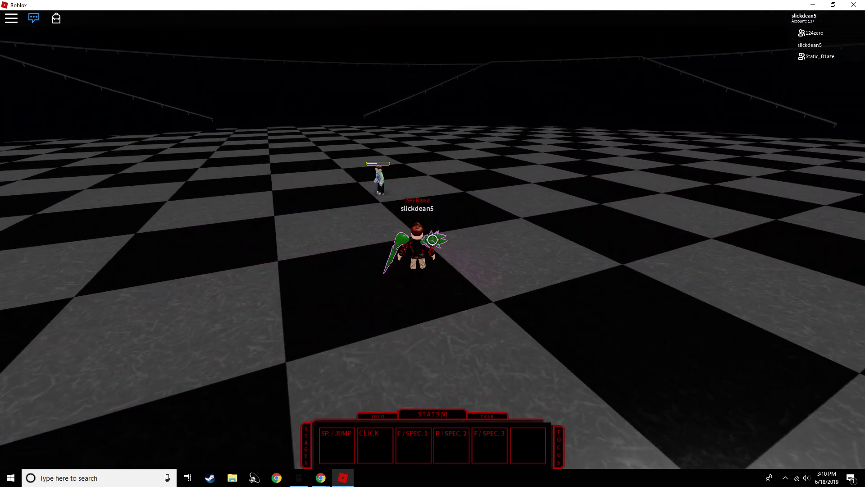
pyautogui.press('w')
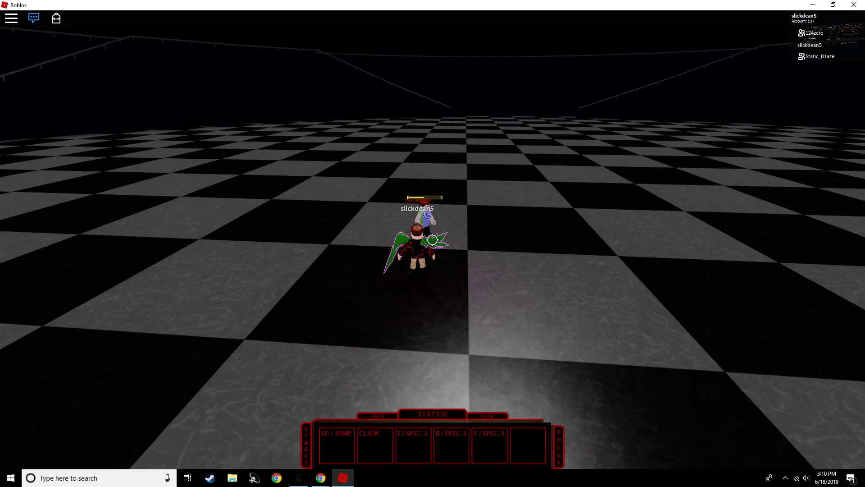
pyautogui.press('w')
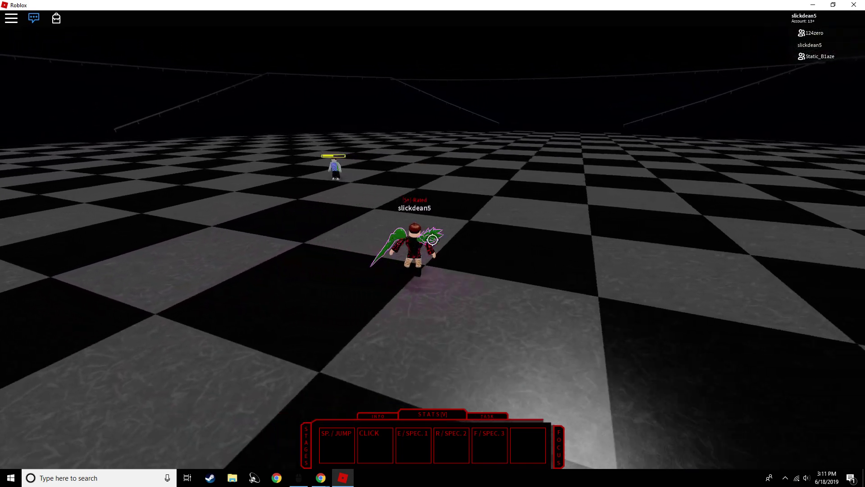
pyautogui.moveTo(432, 241); pyautogui.dragTo(473, 240)
pyautogui.press('w')
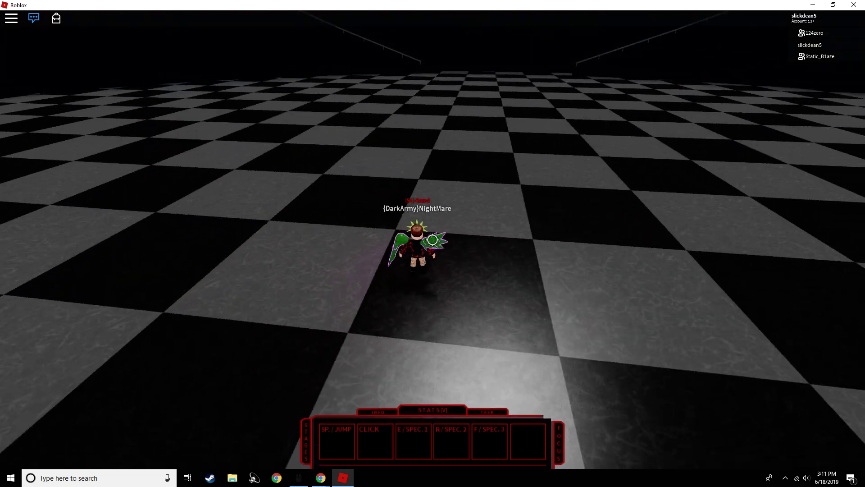
# Step: Expand the stats readout and move toward the other player
pyautogui.click(340, 440)
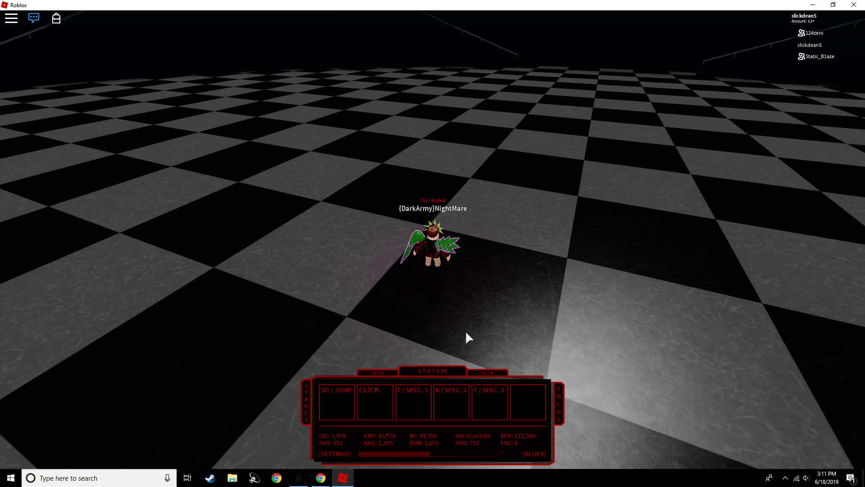
pyautogui.moveTo(465, 330); pyautogui.dragTo(465, 331)
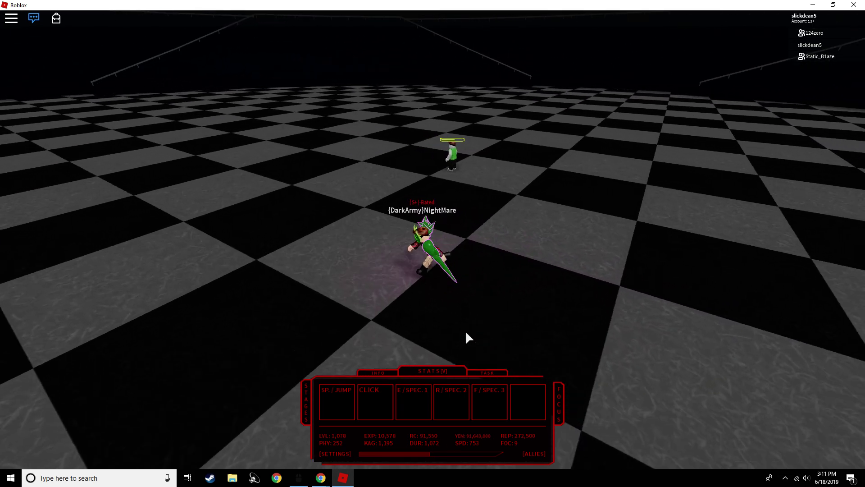
pyautogui.press('w')
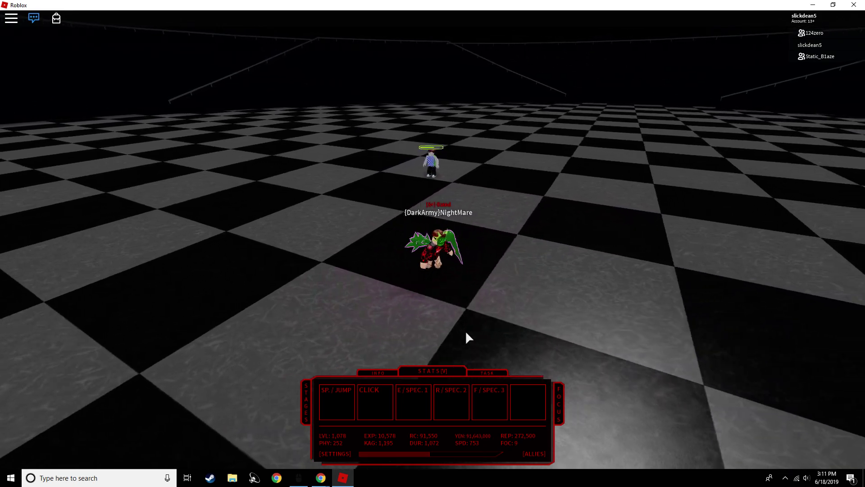
pyautogui.press('w')
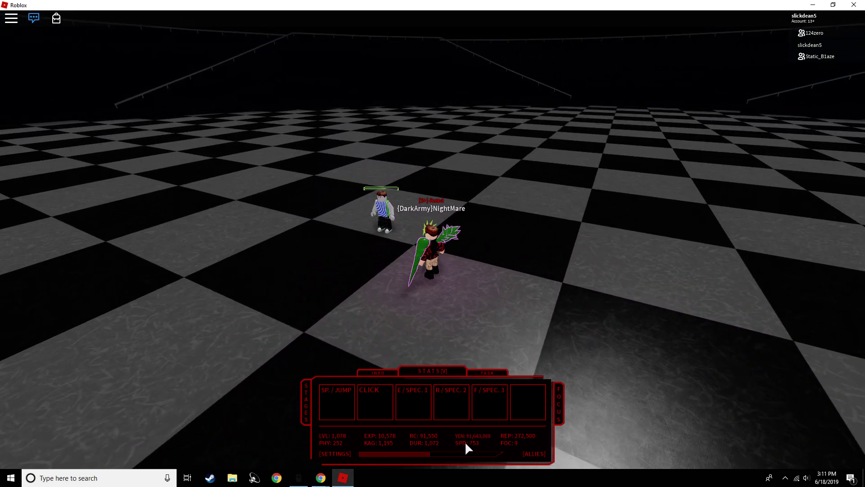
pyautogui.press('w')
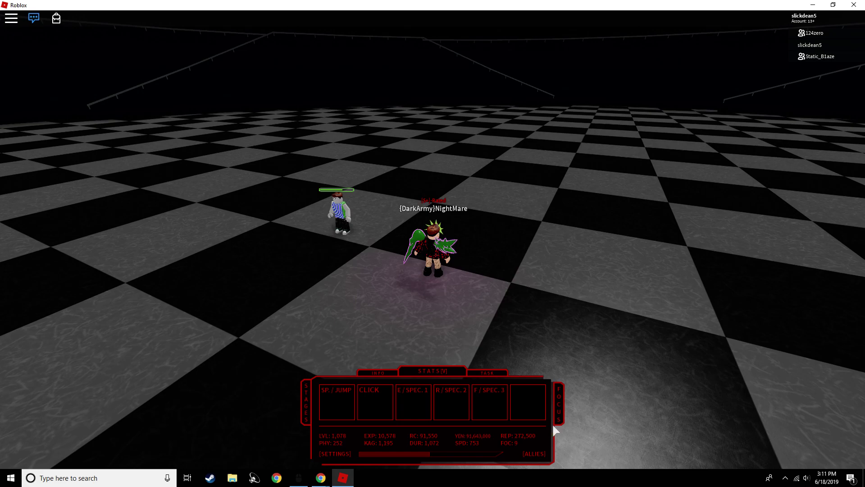
# Step: View the focus points allocation, then dismiss the panel to resume fighting
pyautogui.click(557, 404)
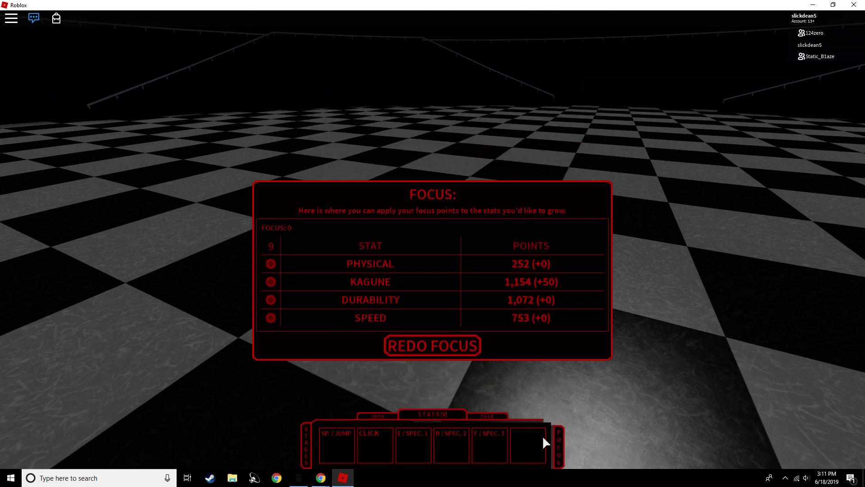
pyautogui.click(561, 442)
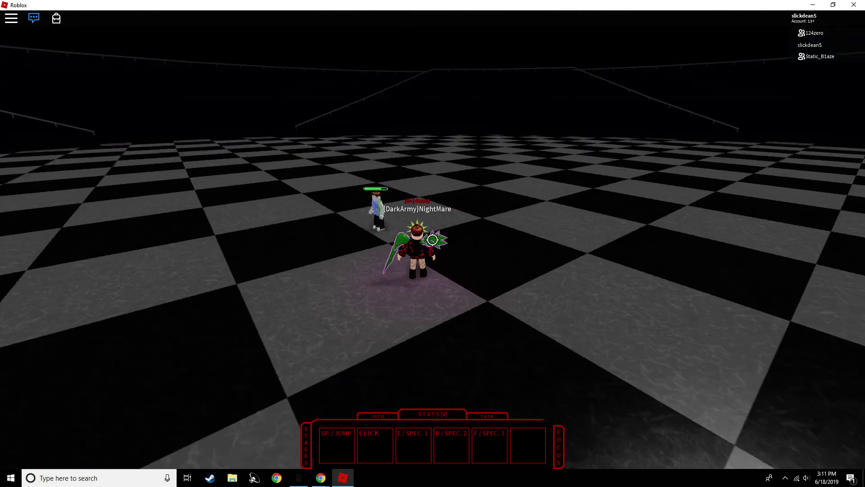
# Step: Circle the other player while toggling the stats display and camera lock
pyautogui.moveTo(433, 243); pyautogui.dragTo(473, 244)
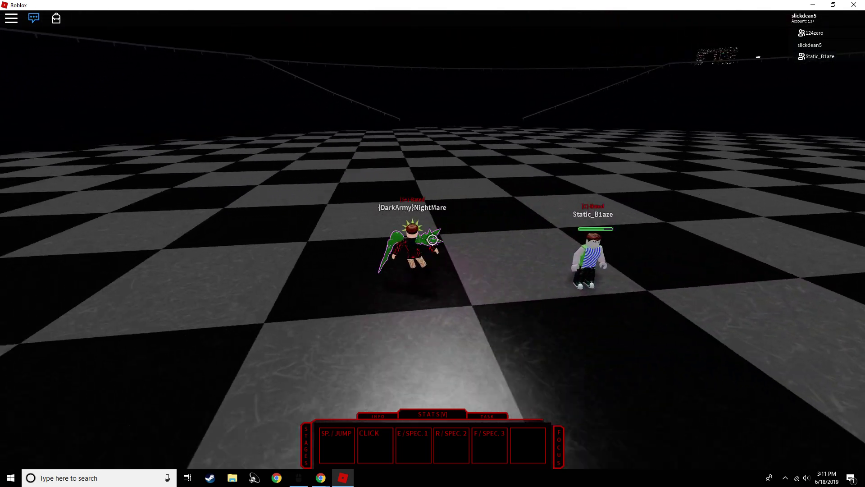
pyautogui.press('w')
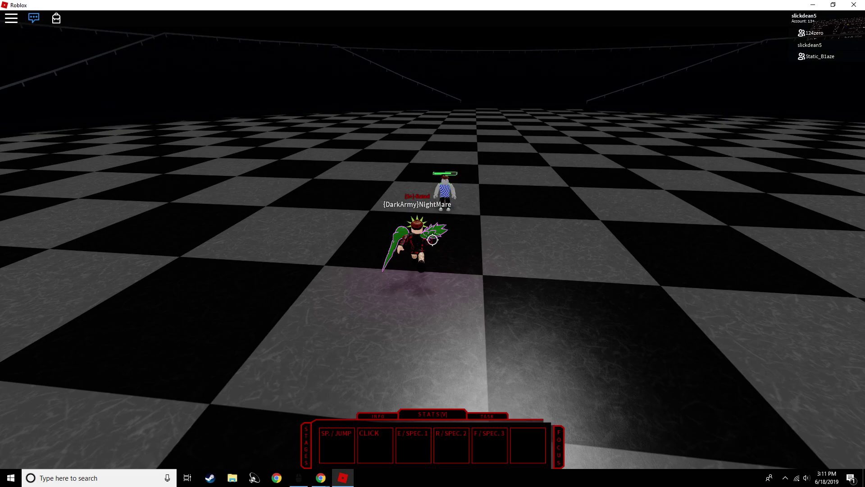
pyautogui.press('w')
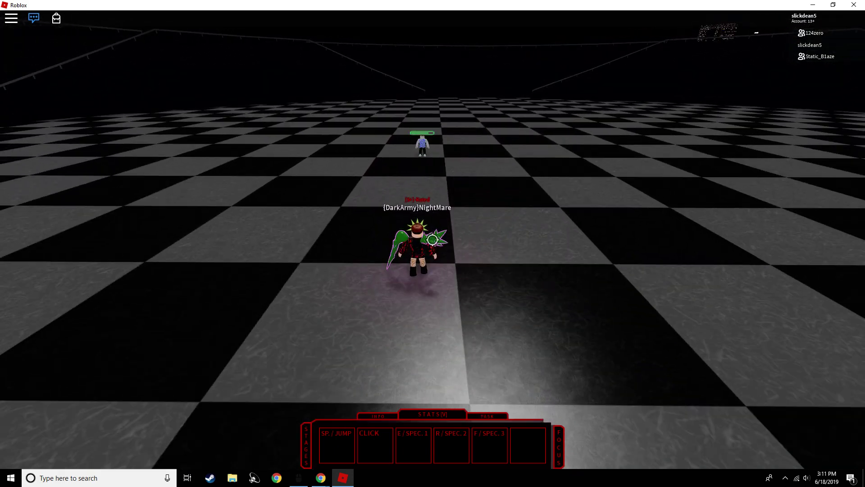
pyautogui.press('d')
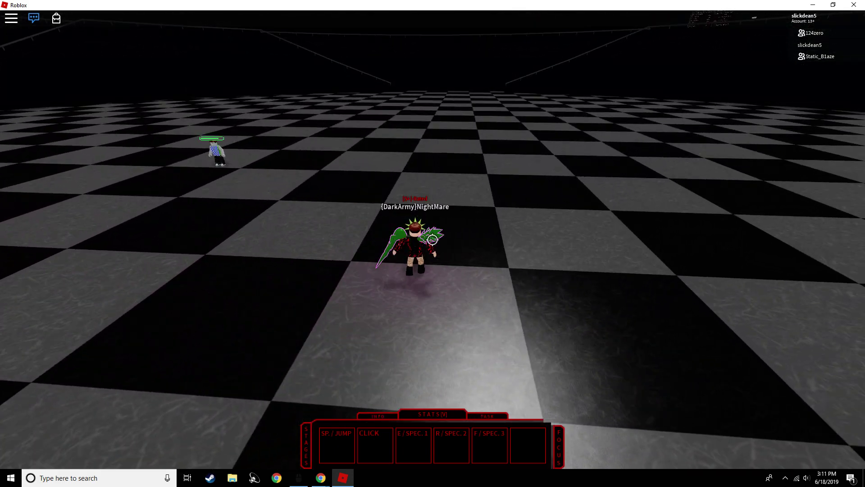
pyautogui.press('v')
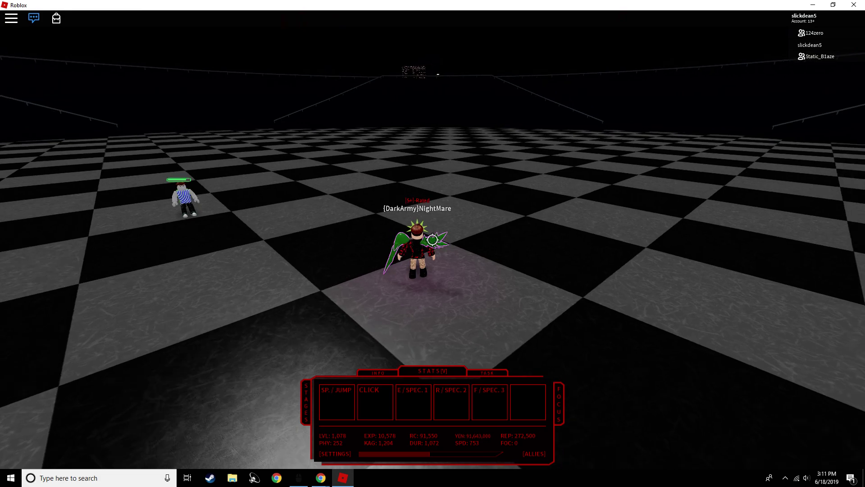
pyautogui.press('shift')
pyautogui.press('v')
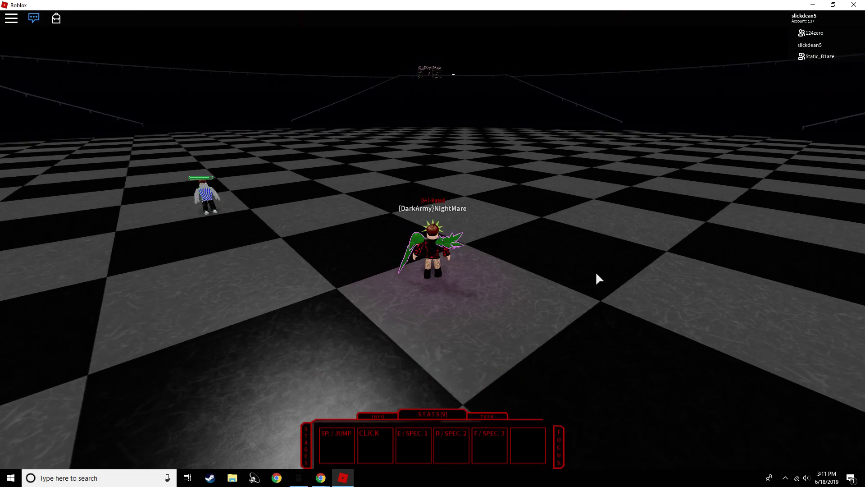
pyautogui.press('v')
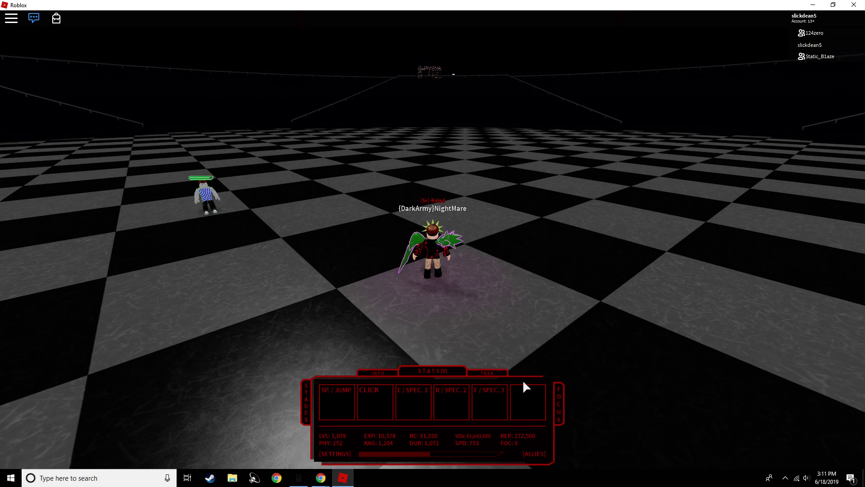
# Step: Chase Static_B1aze across the floor and land two kagune strikes
pyautogui.press('w')
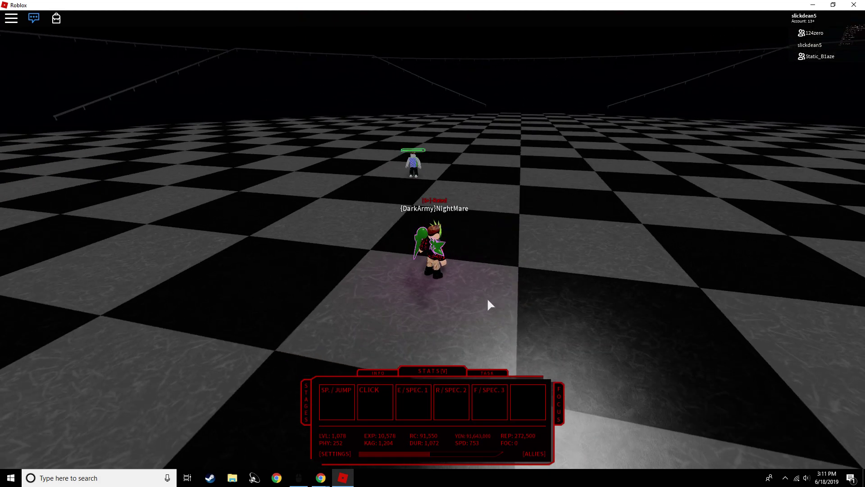
pyautogui.press('w')
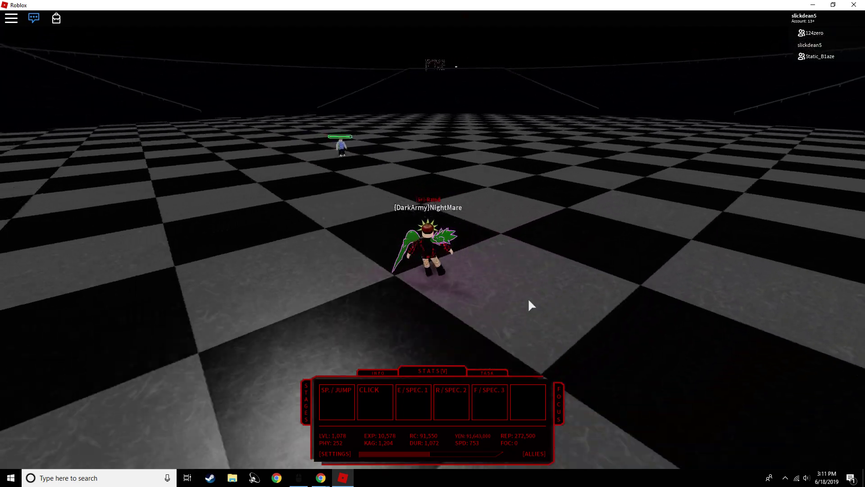
pyautogui.press('v')
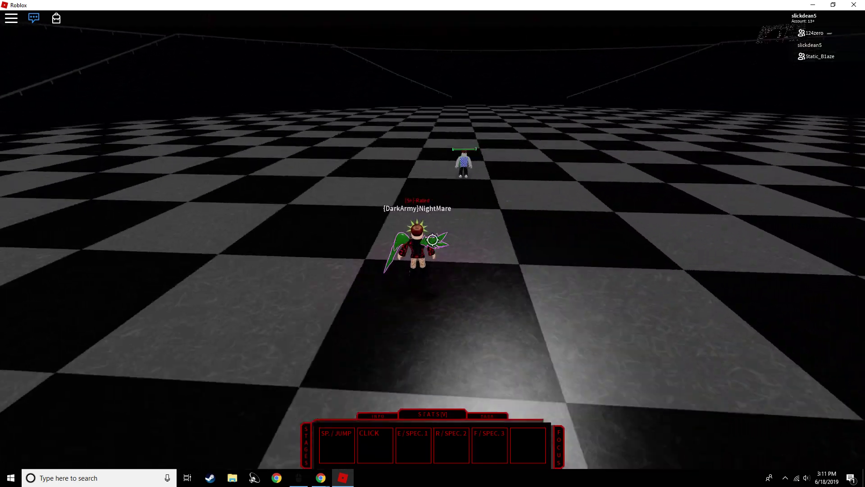
pyautogui.press('w')
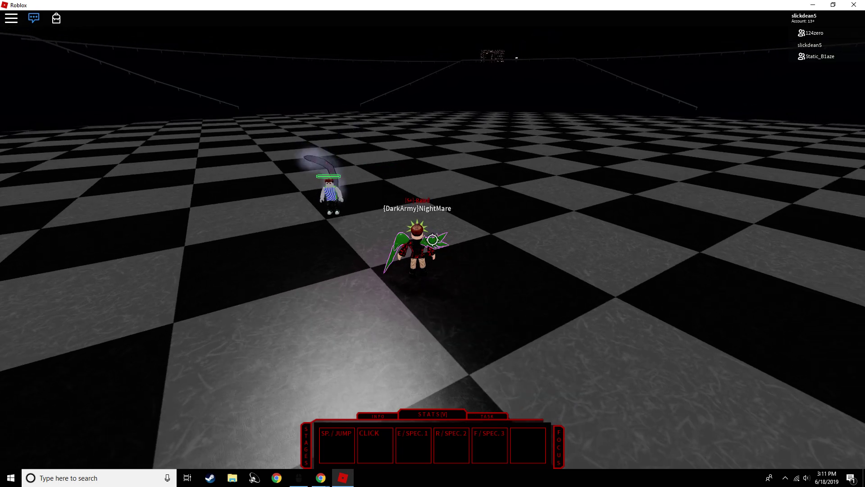
pyautogui.click(432, 244)
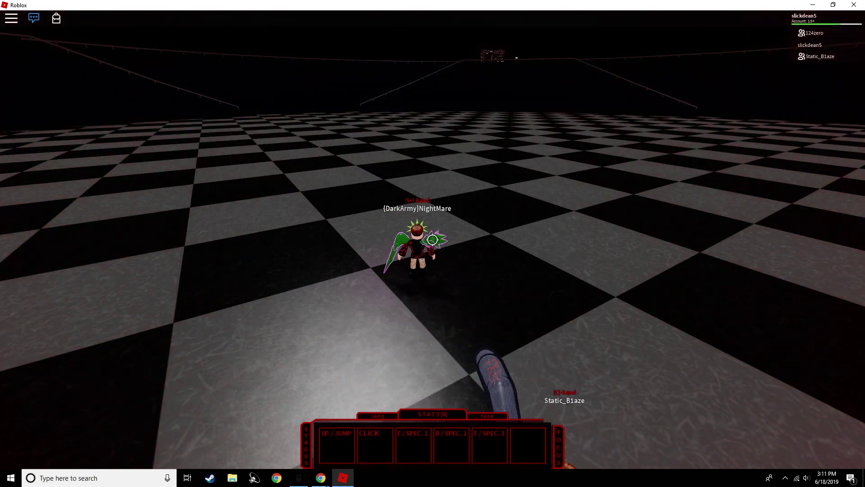
pyautogui.press('w')
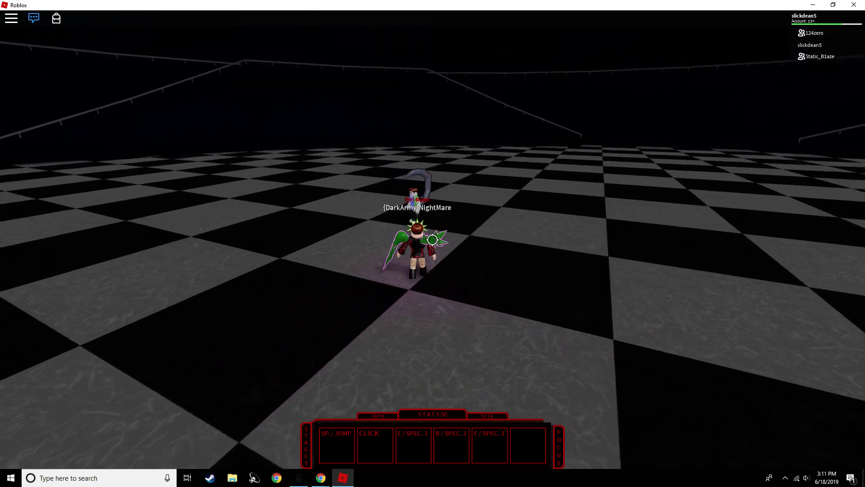
pyautogui.press('w')
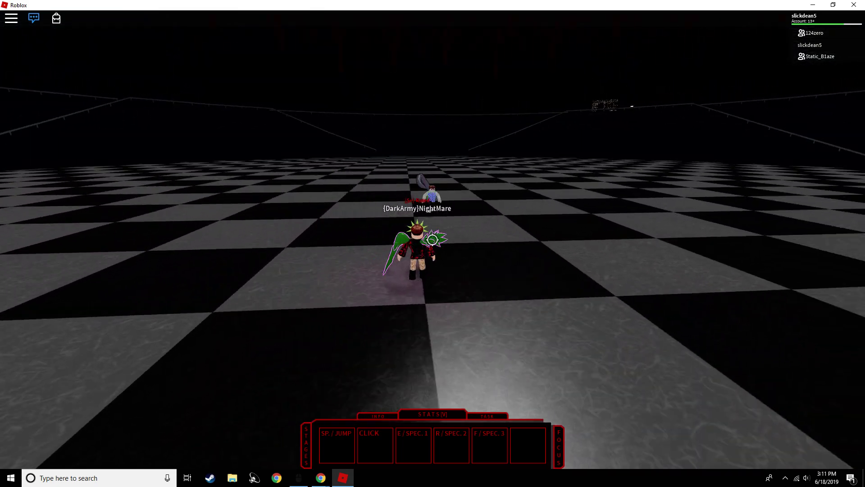
pyautogui.click(433, 243)
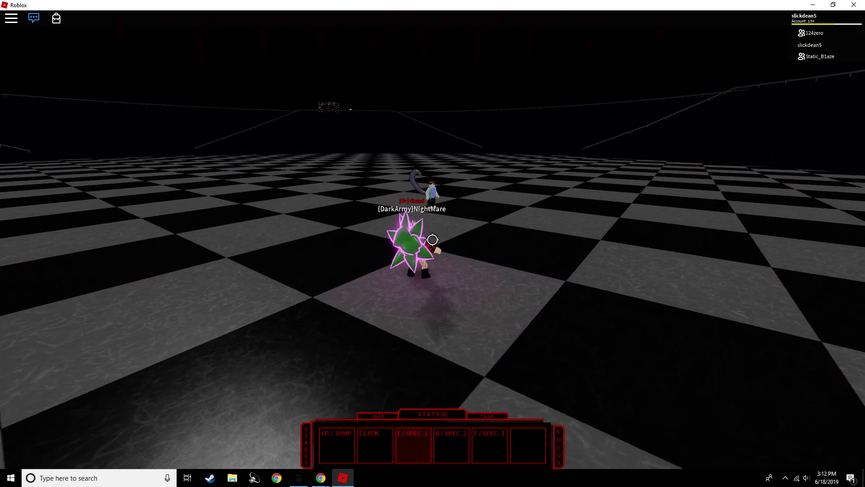
pyautogui.press('w')
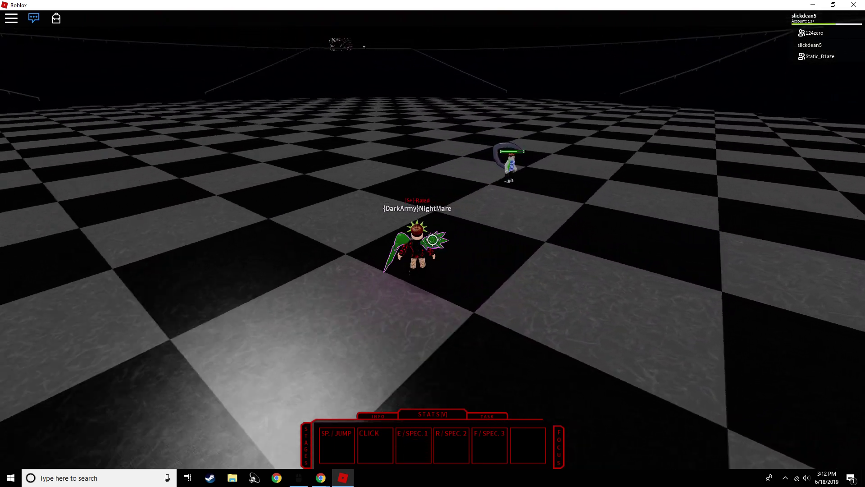
# Step: Go fullscreen, locate the opponent and hit them with the R special attack
pyautogui.moveTo(432, 243); pyautogui.dragTo(271, 244)
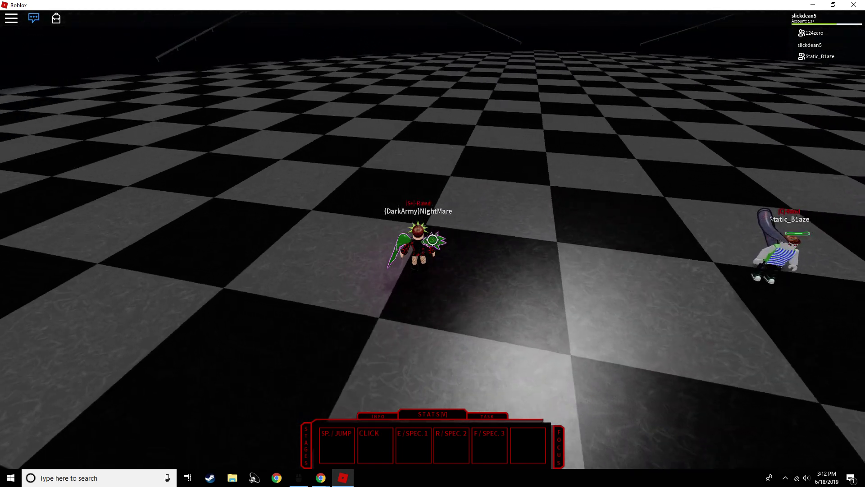
pyautogui.press('F11')
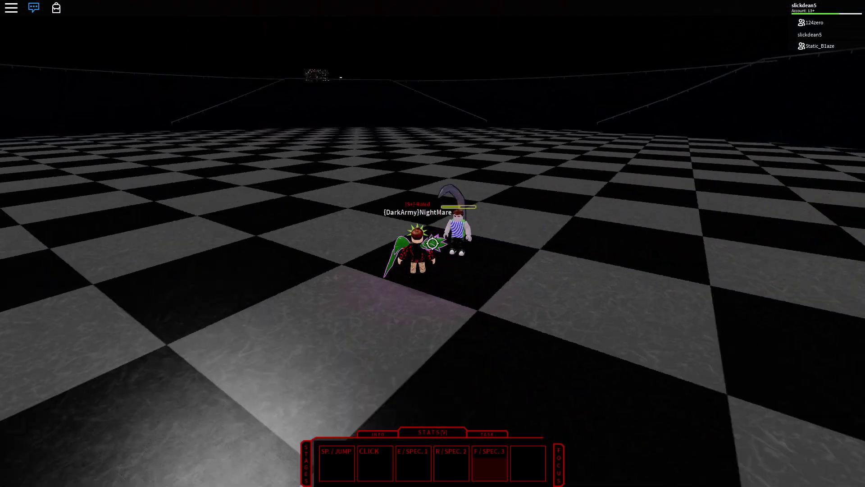
pyautogui.moveTo(432, 243); pyautogui.dragTo(338, 244)
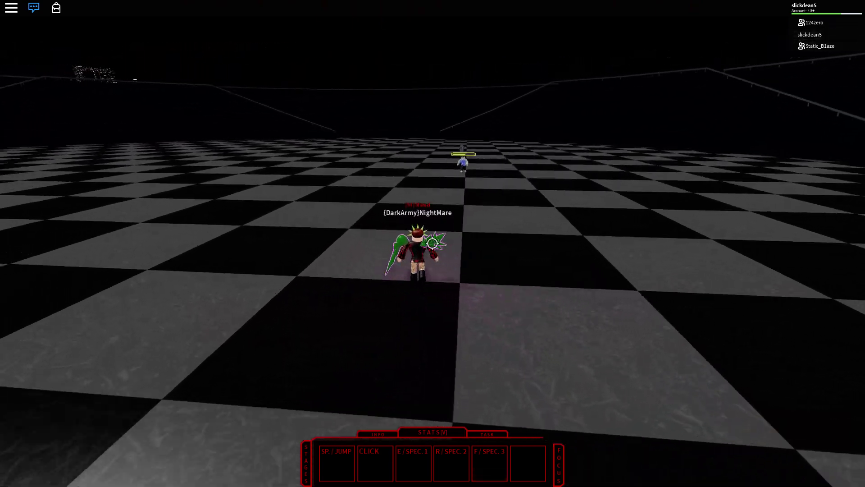
pyautogui.moveTo(432, 242); pyautogui.dragTo(432, 243)
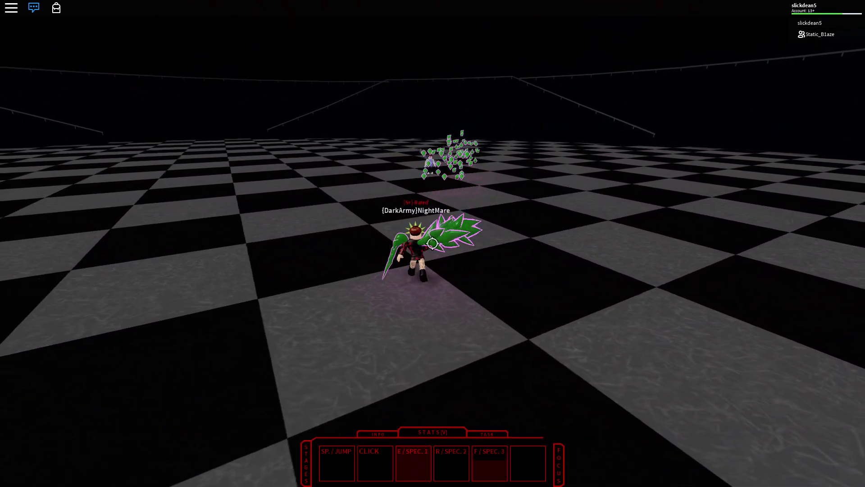
pyautogui.press('w')
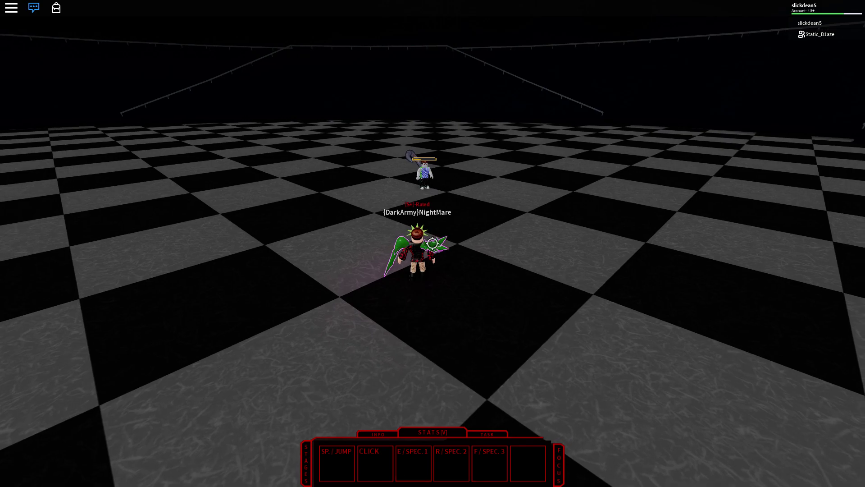
pyautogui.press('r')
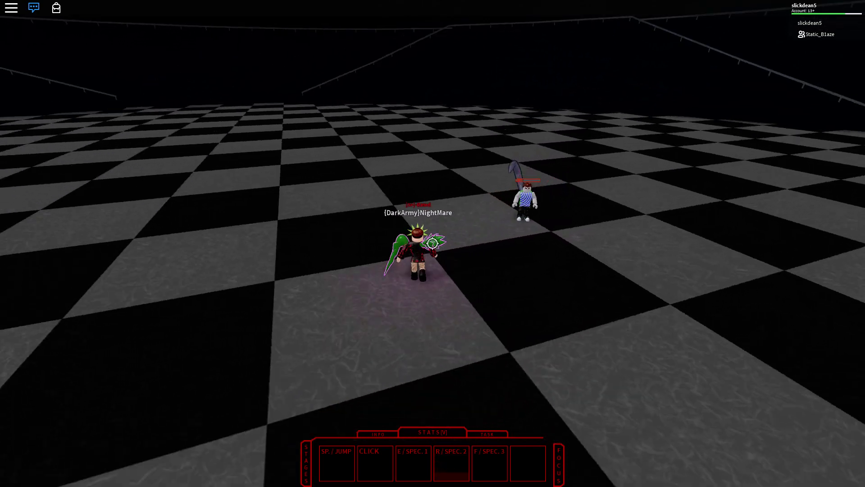
# Step: Run at the opponent and finish them with the E crystal burst and a final hit
pyautogui.rightClick(433, 242)
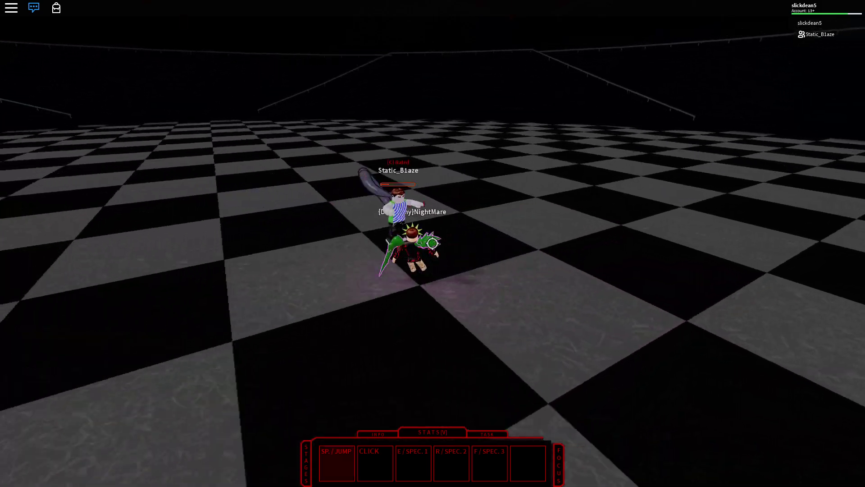
pyautogui.moveTo(433, 242); pyautogui.dragTo(433, 242)
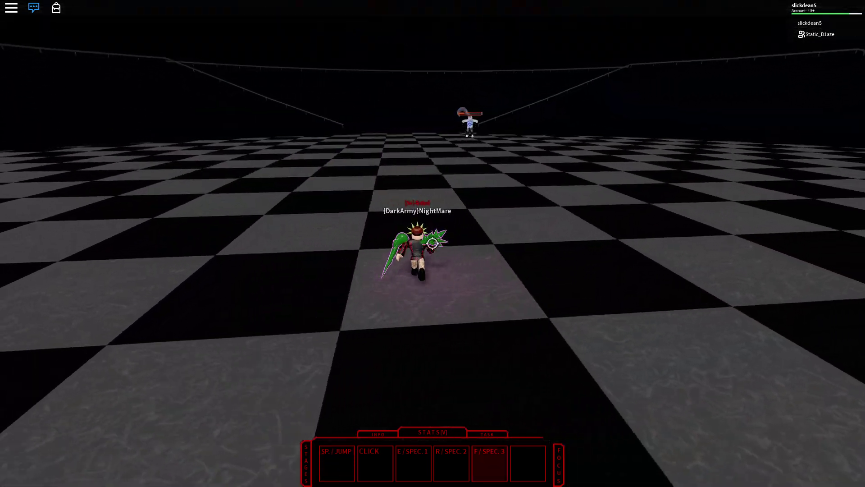
pyautogui.press('w')
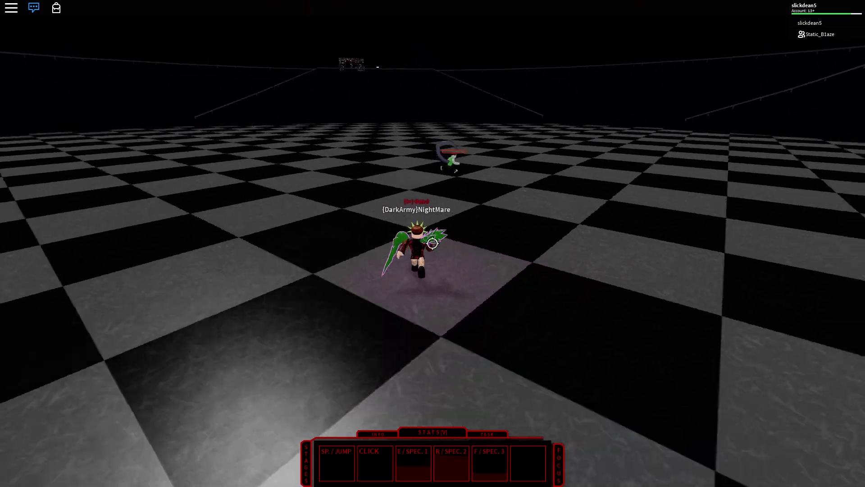
pyautogui.press('e')
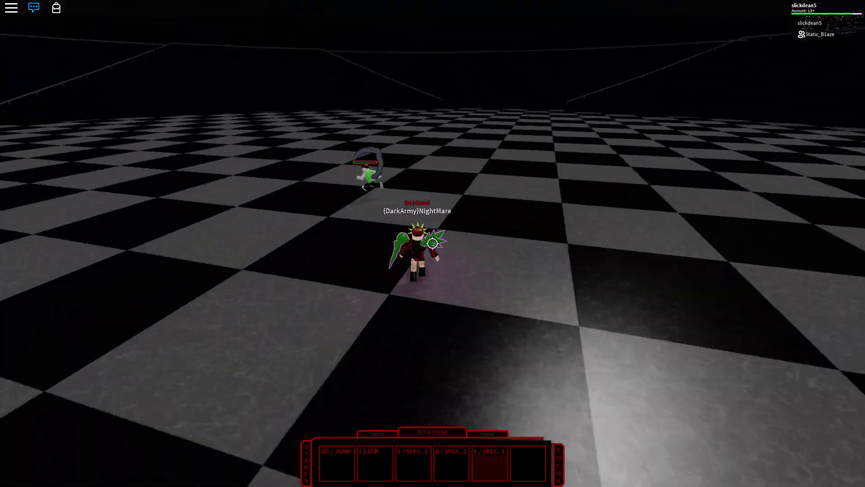
pyautogui.click(433, 242)
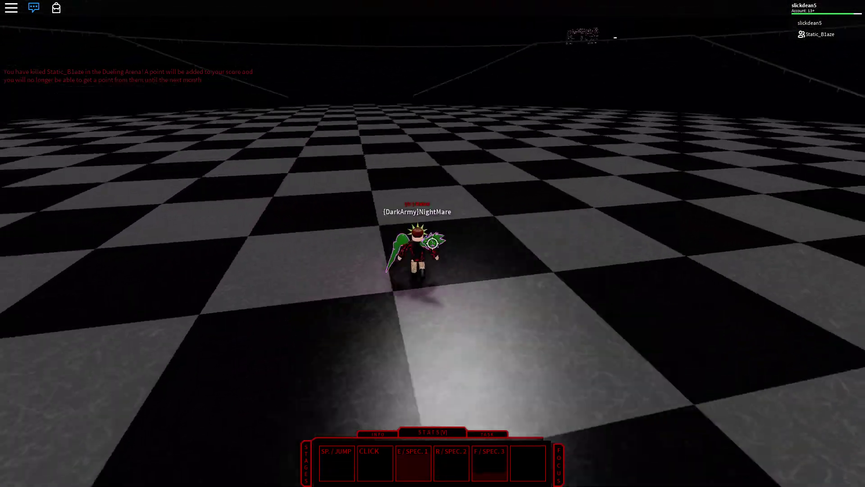
# Step: Jump and walk across the arena floor until the respawned opponent approaches
pyautogui.press('space')
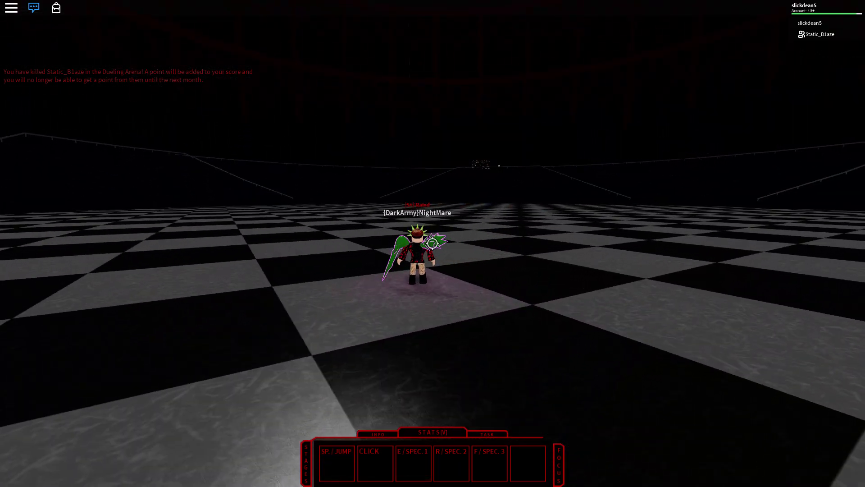
pyautogui.press('w')
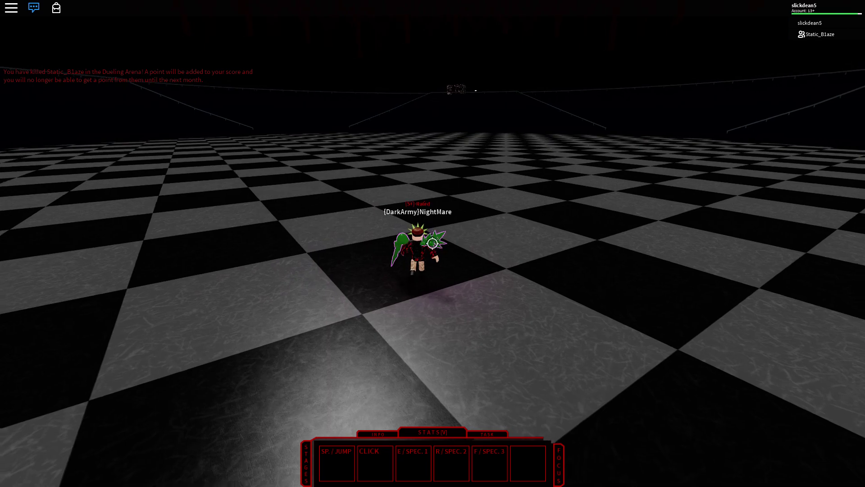
pyautogui.press('w')
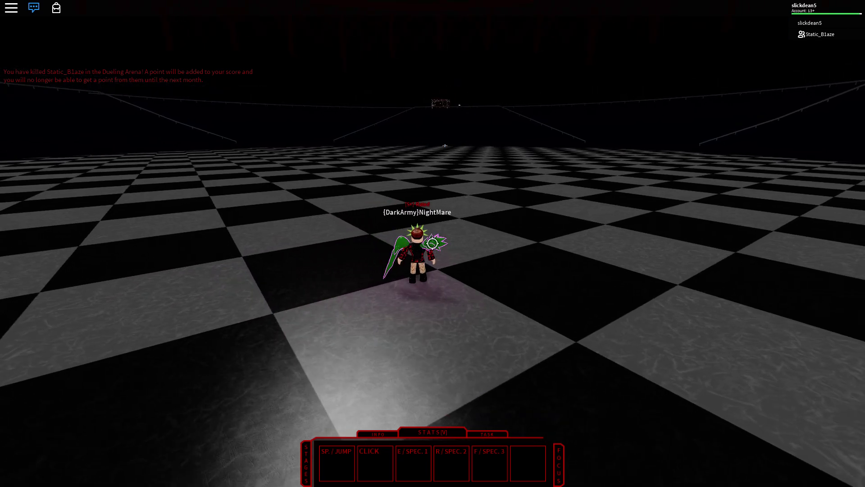
pyautogui.press('w')
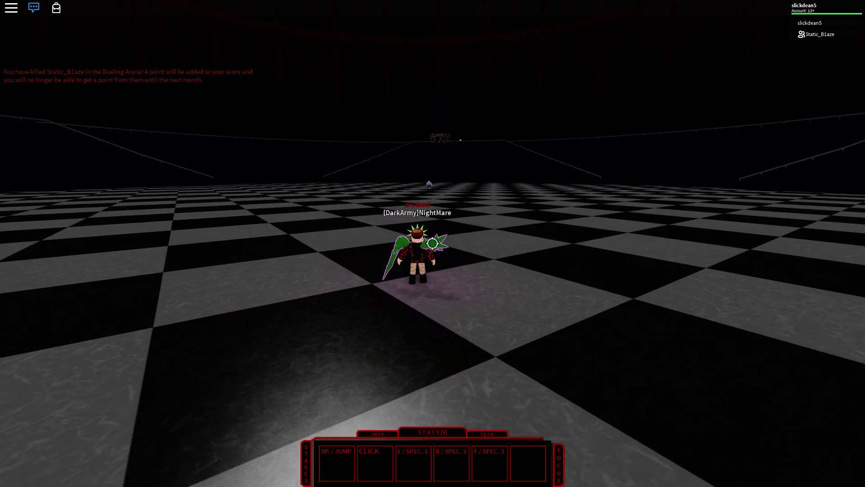
pyautogui.press('w')
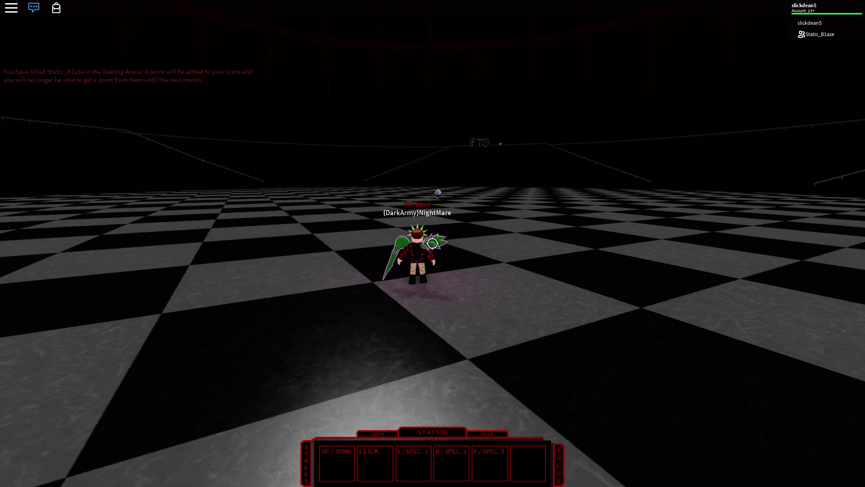
pyautogui.press('w')
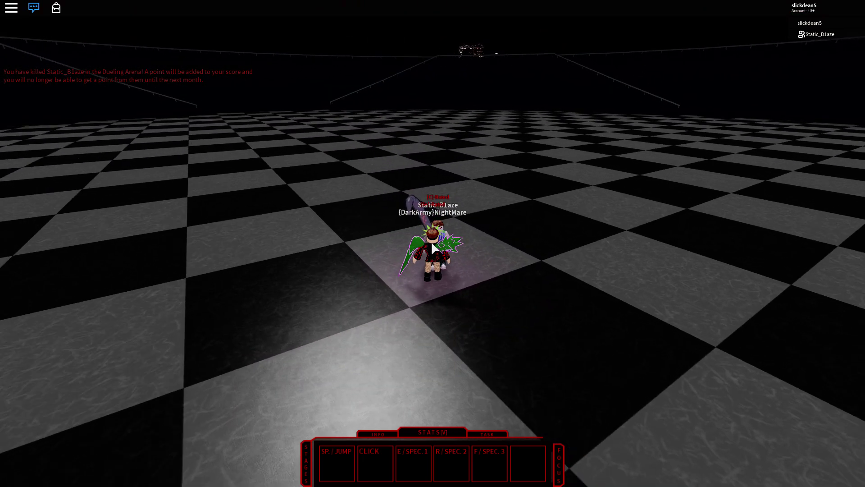
pyautogui.moveTo(432, 242); pyautogui.dragTo(473, 243)
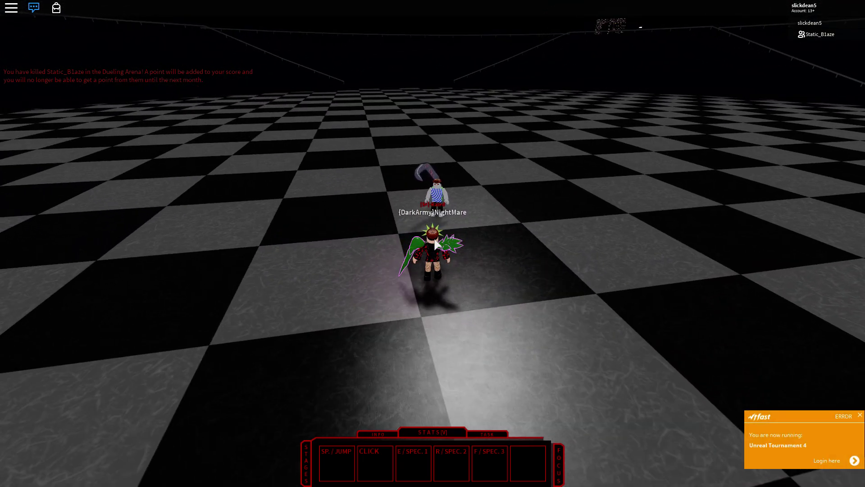
# Step: Run up beside the other player and briefly show the detailed stat values
pyautogui.moveTo(445, 242); pyautogui.dragTo(433, 243)
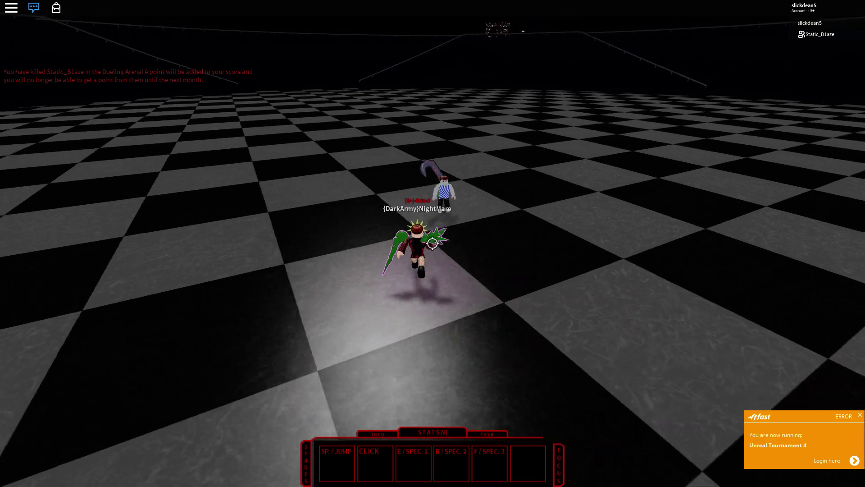
pyautogui.press('w')
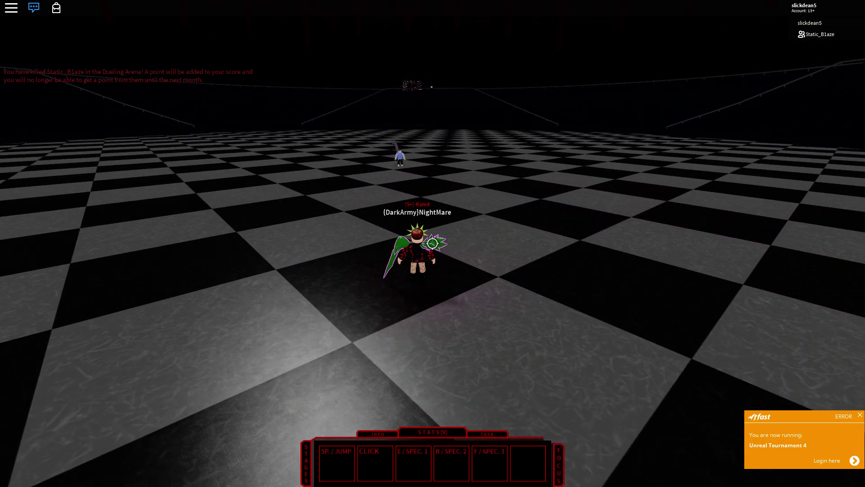
pyautogui.rightClick(433, 242)
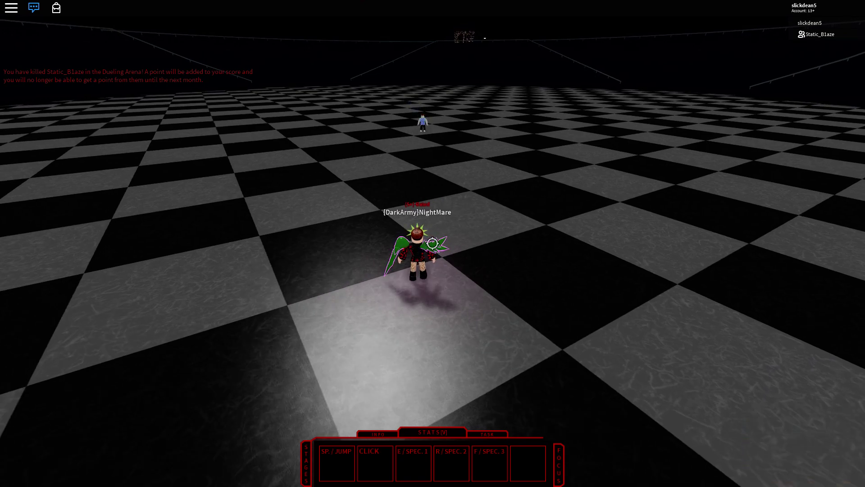
pyautogui.press('w')
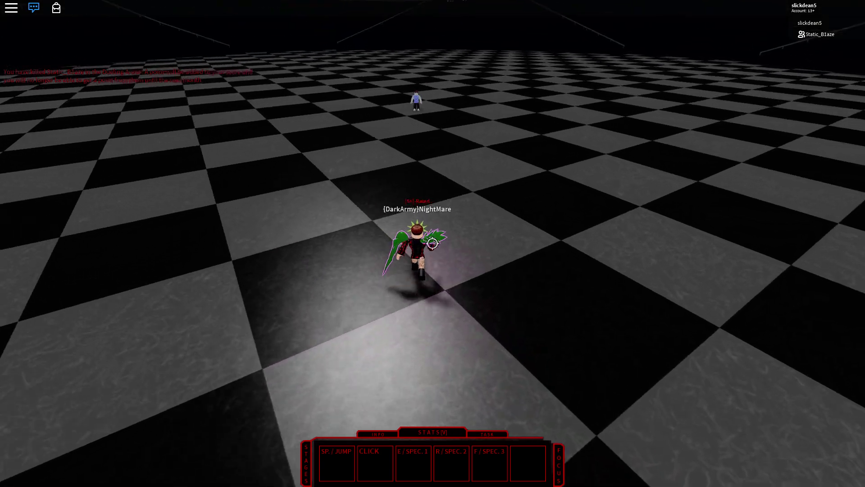
pyautogui.press('w')
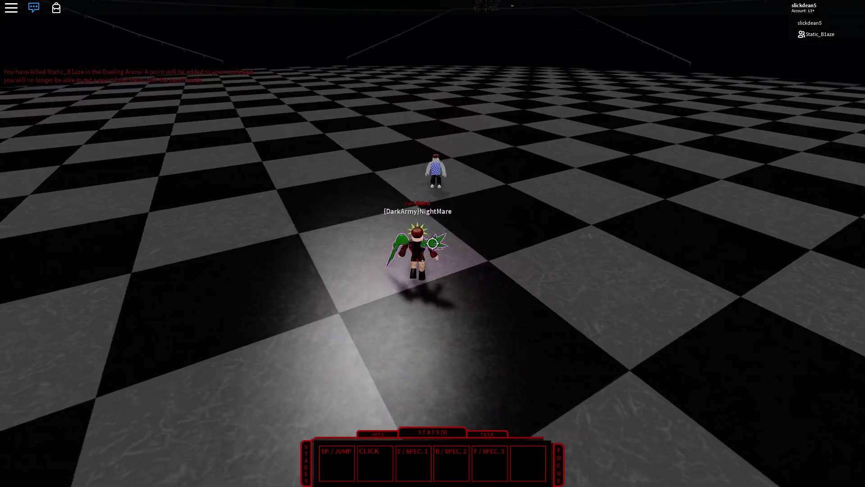
pyautogui.press('w')
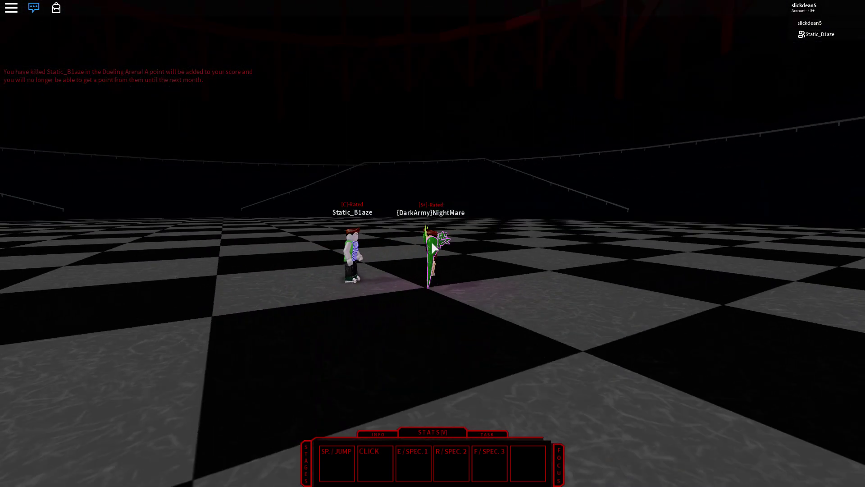
pyautogui.press('v')
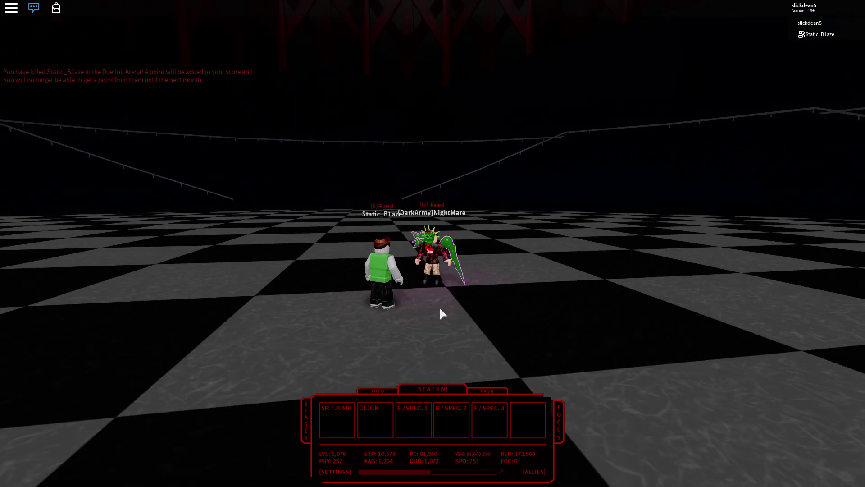
pyautogui.press('w')
# Step: Move across the checkered floor with the view raised behind the character
pyautogui.press('w')
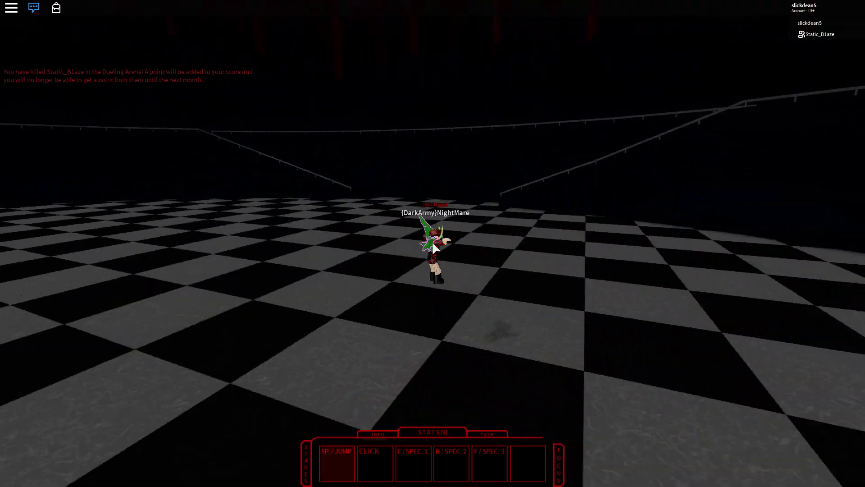
pyautogui.rightClick(439, 306)
pyautogui.press('w')
pyautogui.moveTo(433, 243); pyautogui.dragTo(433, 243)
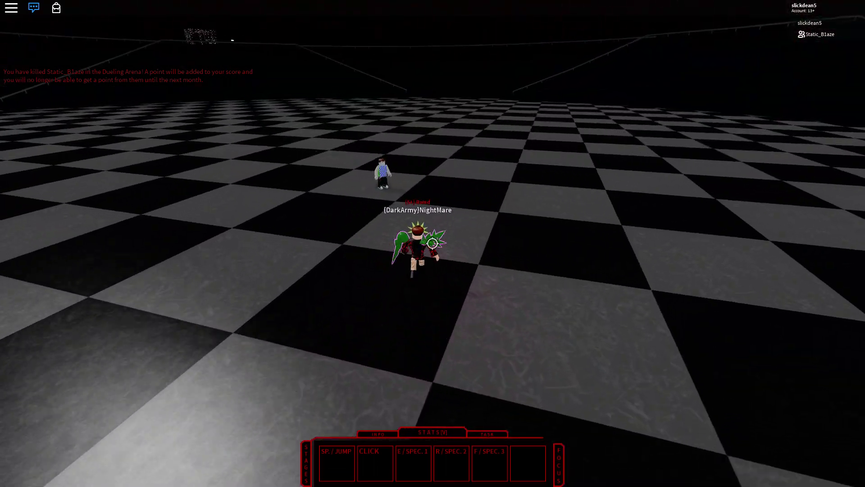
pyautogui.press('w')
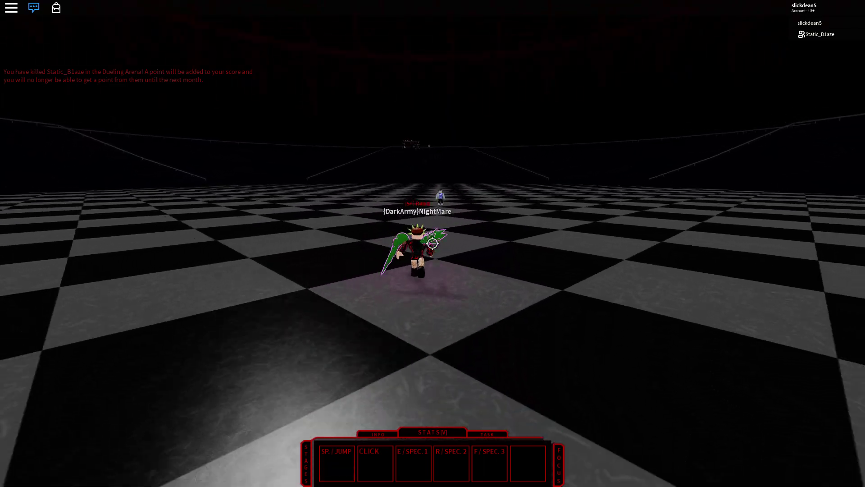
pyautogui.press('w')
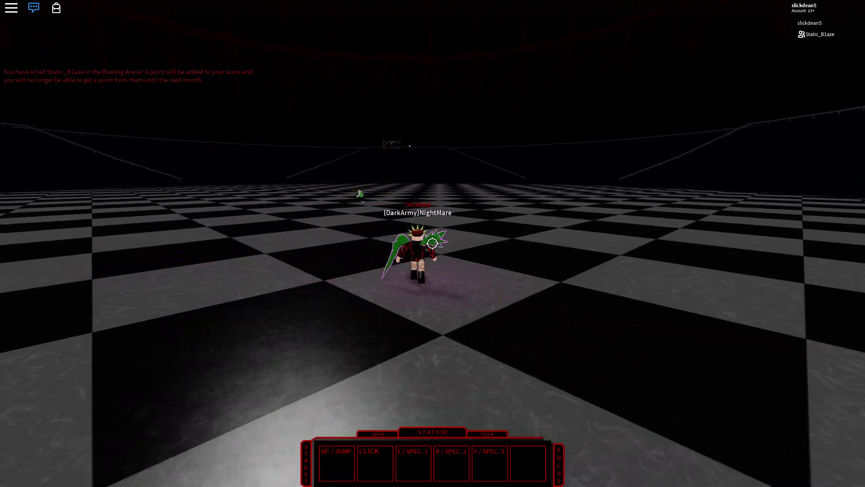
pyautogui.press('w')
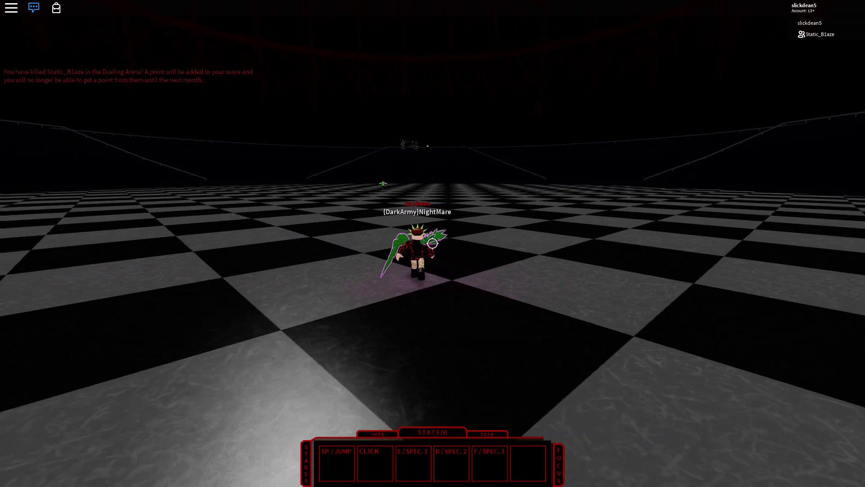
# Step: Check the detailed stats again and keep walking forward across the arena
pyautogui.press('v')
pyautogui.press('w')
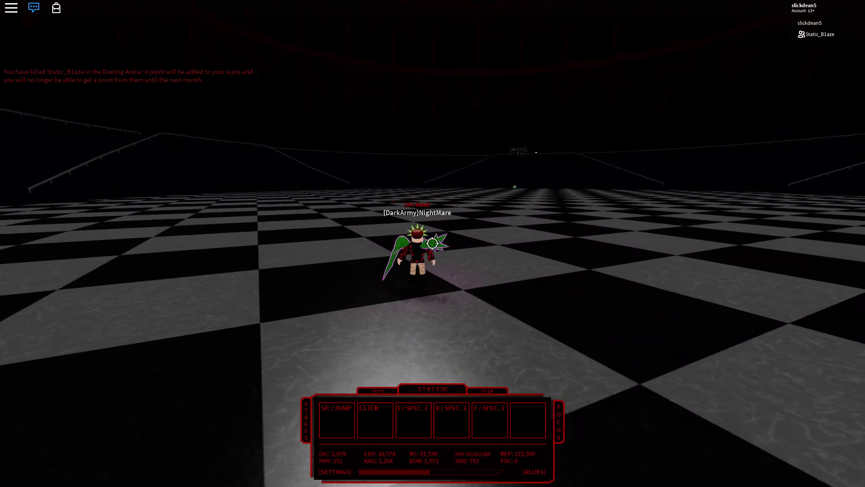
pyautogui.press('v')
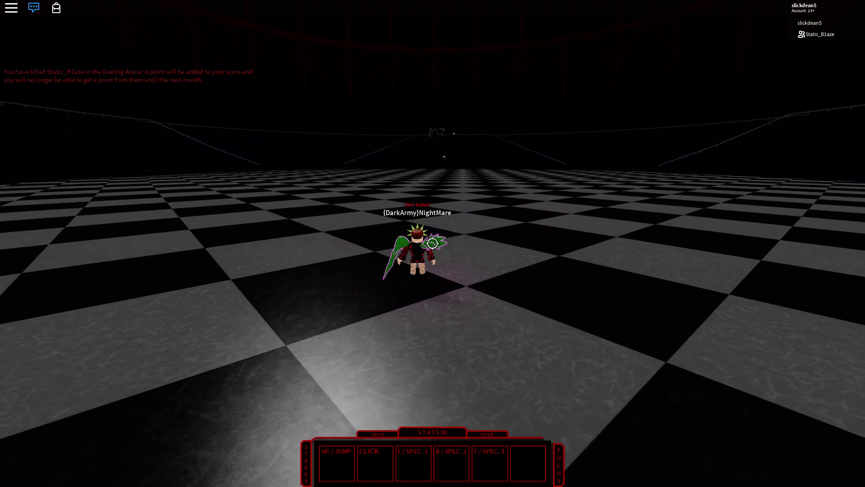
pyautogui.press('w')
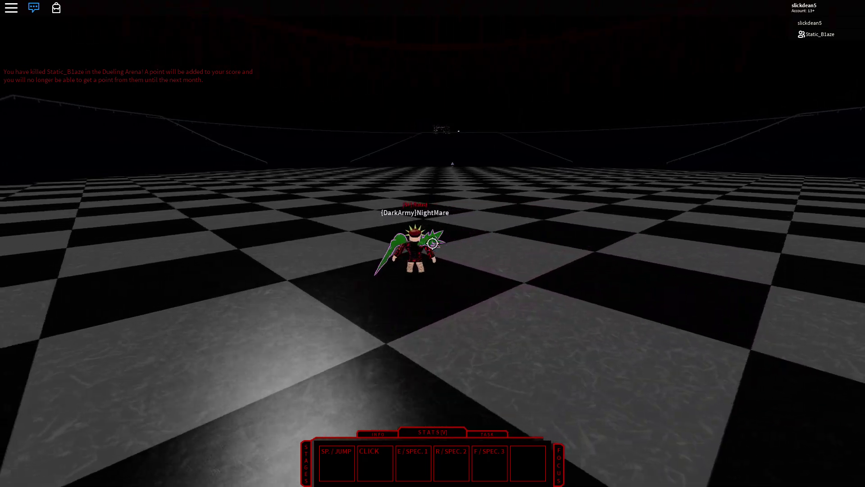
pyautogui.press('w')
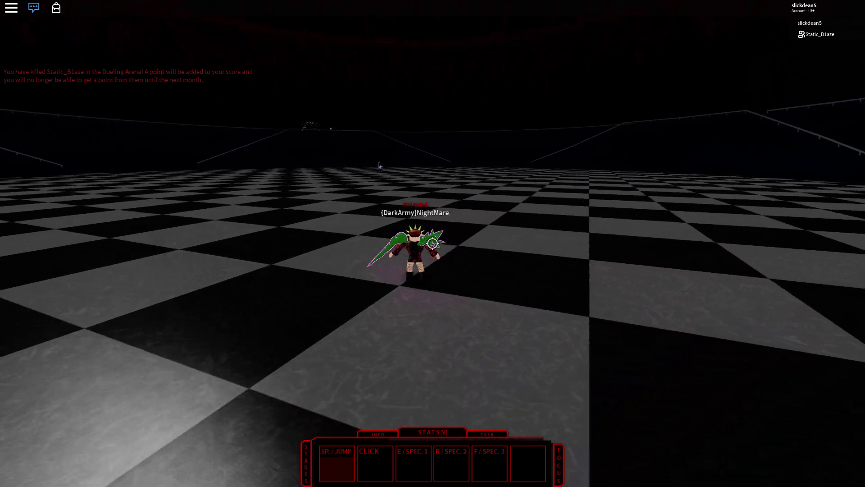
pyautogui.press('w')
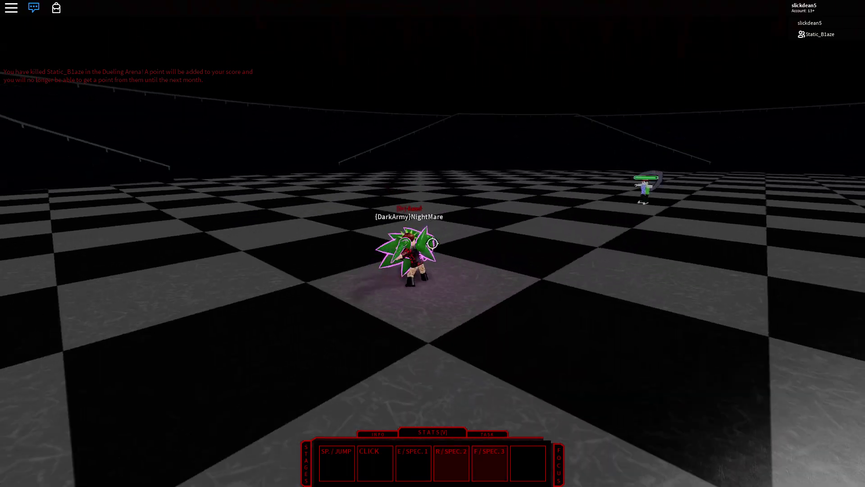
# Step: Fire the E wing strike and R shard barrage at the opponent, keeping them in view
pyautogui.press('w')
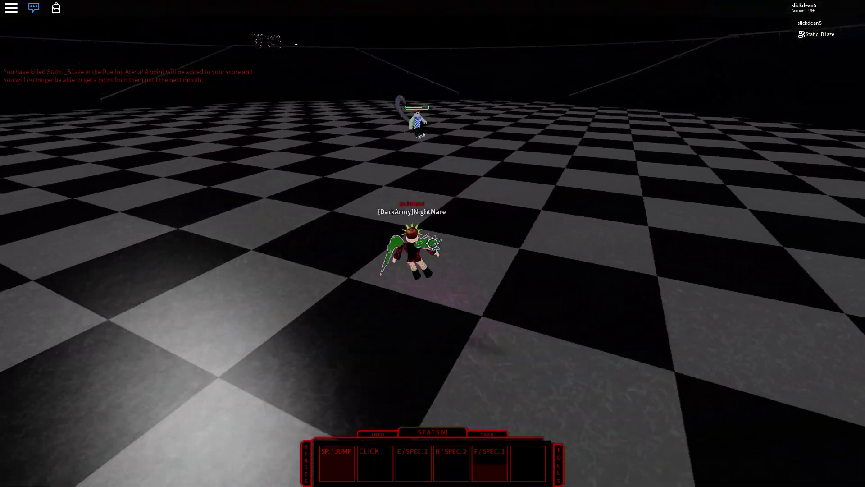
pyautogui.press('e')
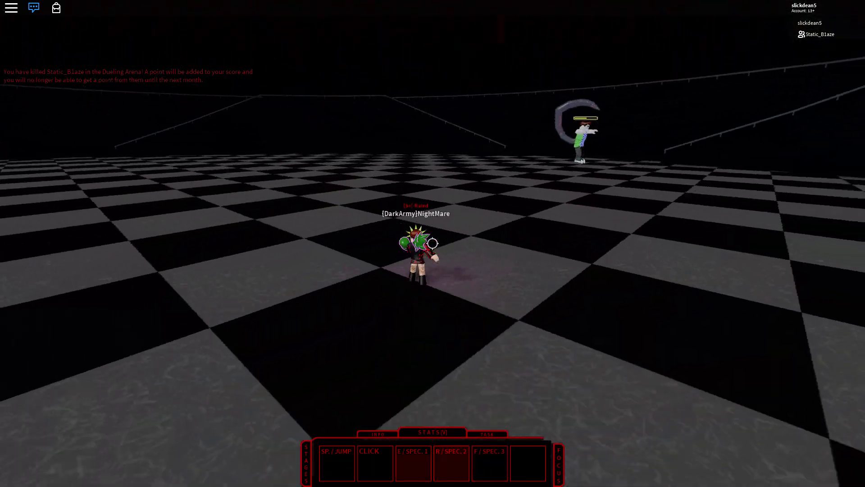
pyautogui.moveTo(433, 244); pyautogui.dragTo(433, 243)
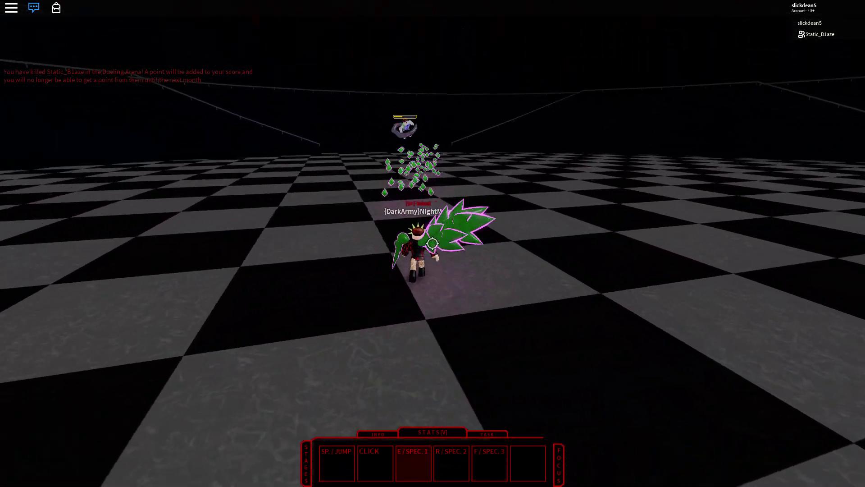
pyautogui.press('r')
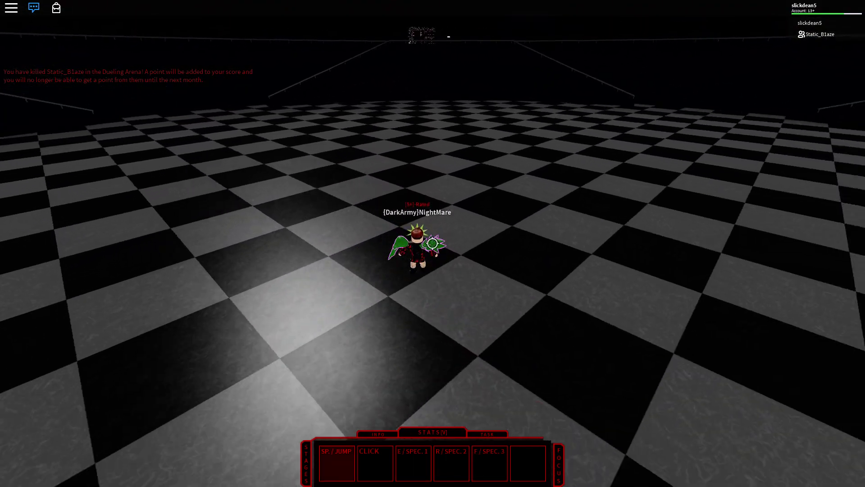
pyautogui.moveTo(433, 244)
pyautogui.mouseDown()
pyautogui.moveTo(473, 243)
pyautogui.moveTo(433, 204)
pyautogui.mouseUp()
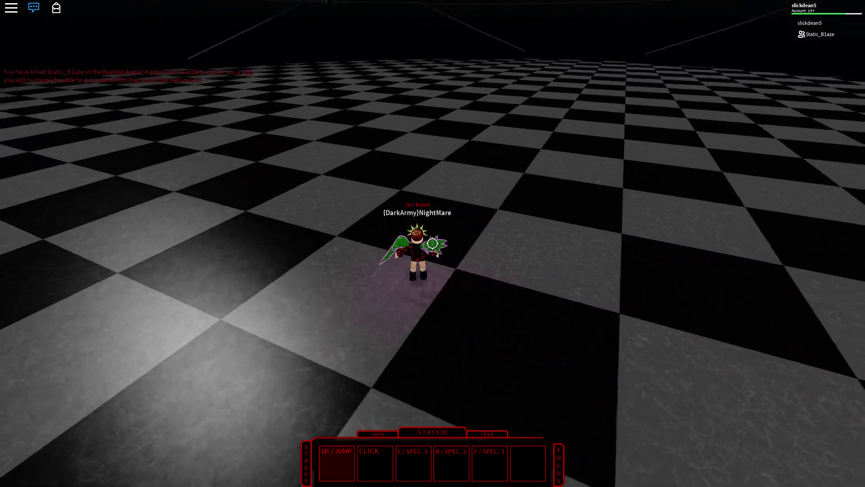
pyautogui.moveTo(433, 244); pyautogui.dragTo(433, 284)
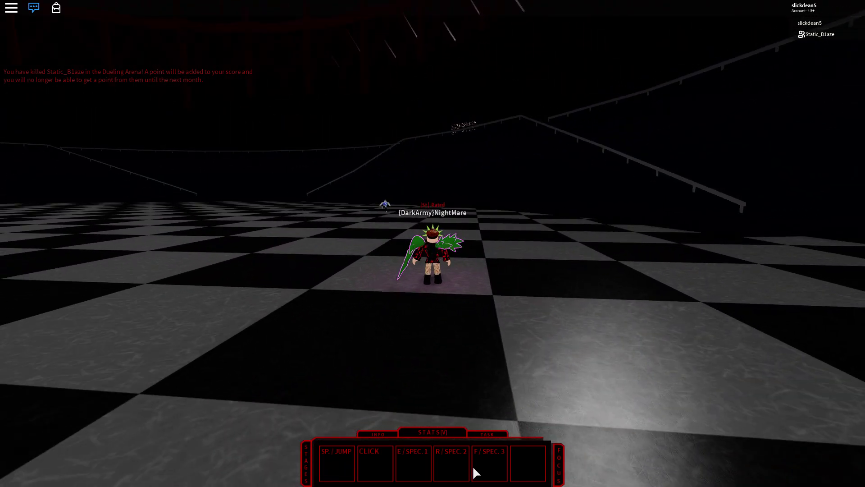
# Step: Briefly view the kagune Stages info panel and close it
pyautogui.click(308, 463)
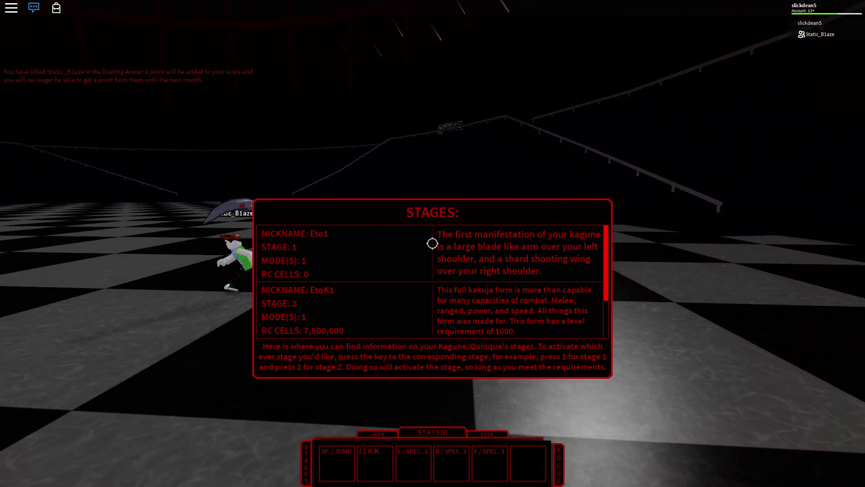
pyautogui.rightClick(428, 275)
pyautogui.click(310, 455)
pyautogui.click(305, 429)
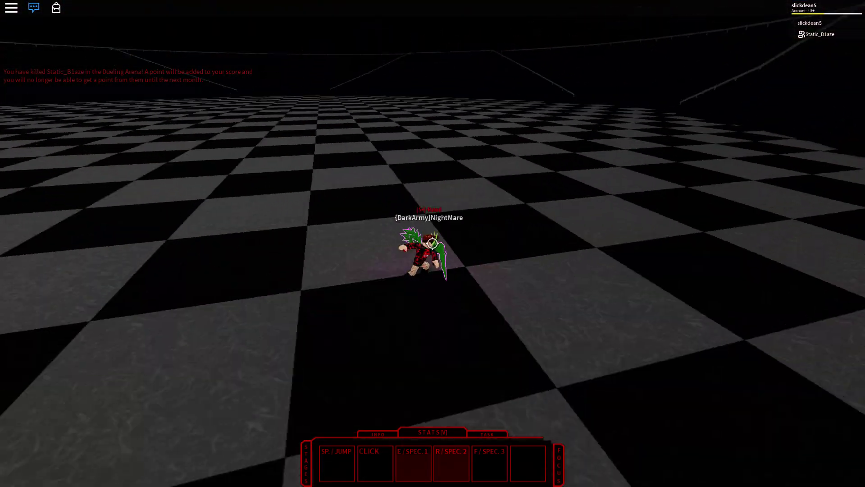
# Step: Turn toward the opponent and cross the arena toward the leaderboard
pyautogui.rightClick(433, 244)
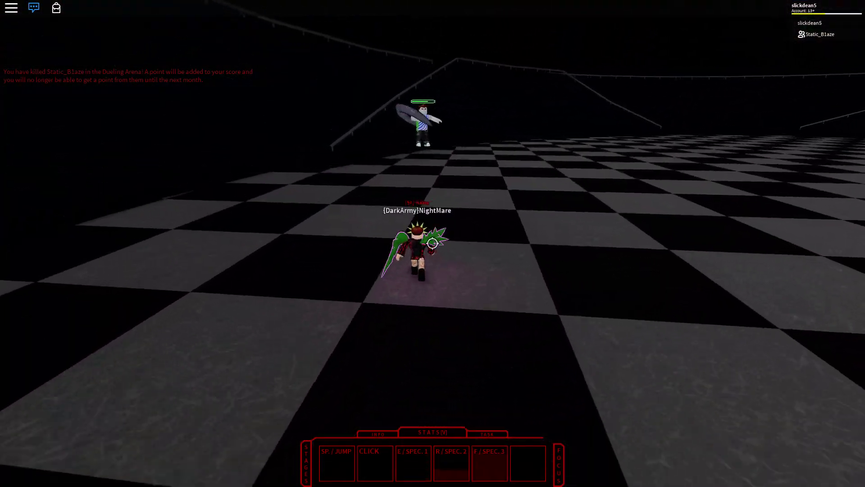
pyautogui.moveTo(433, 244); pyautogui.dragTo(432, 244)
# Step: Review the Stages panel from Eto1 through EtoK2 with its RC cell cost, show the stats row, then close it
pyautogui.click(308, 460)
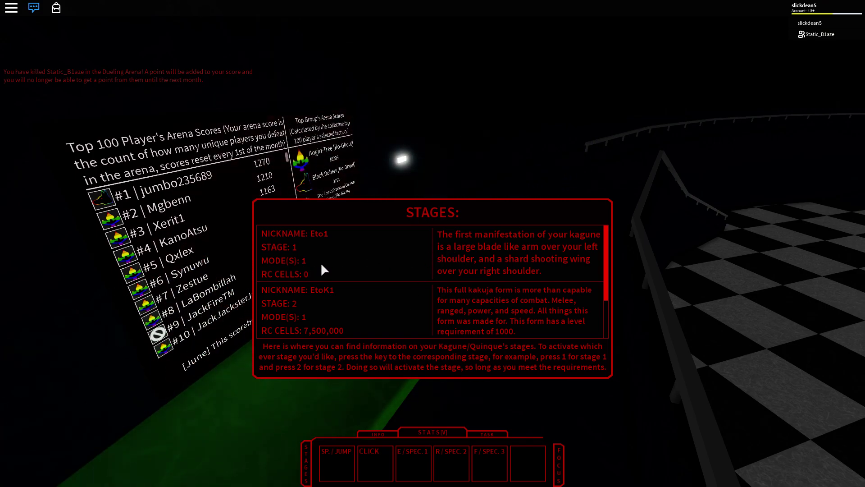
pyautogui.scroll(-1, 334, 249)
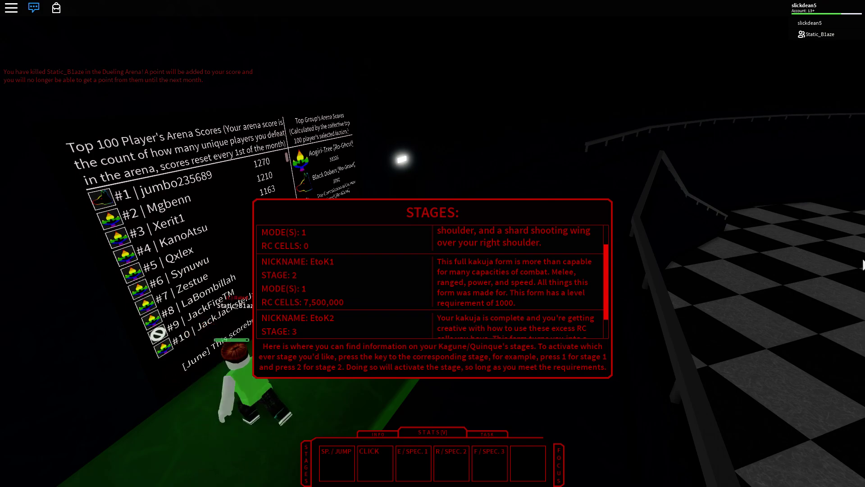
pyautogui.scroll(-2, 346, 270)
pyautogui.scroll(-2, 347, 271)
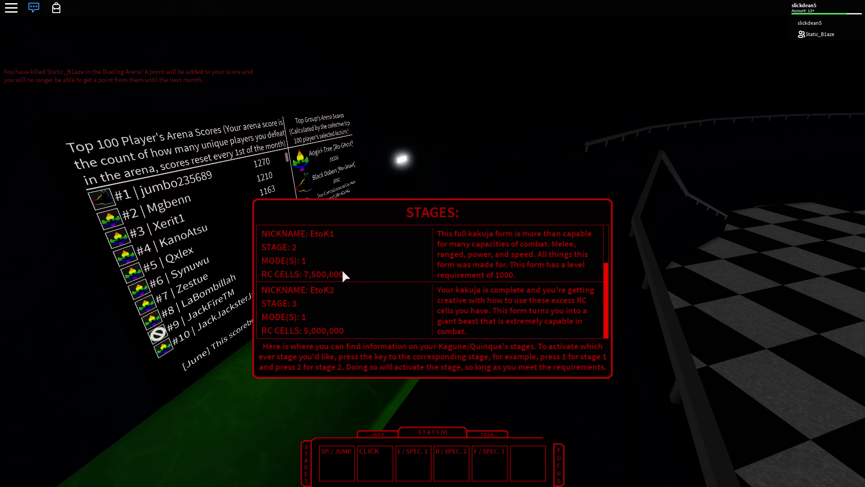
pyautogui.scroll(2, 345, 311)
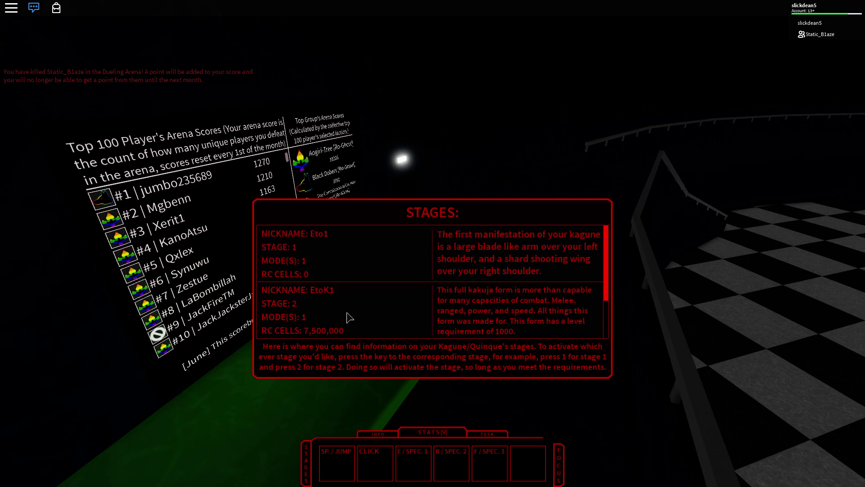
pyautogui.scroll(-2, 350, 317)
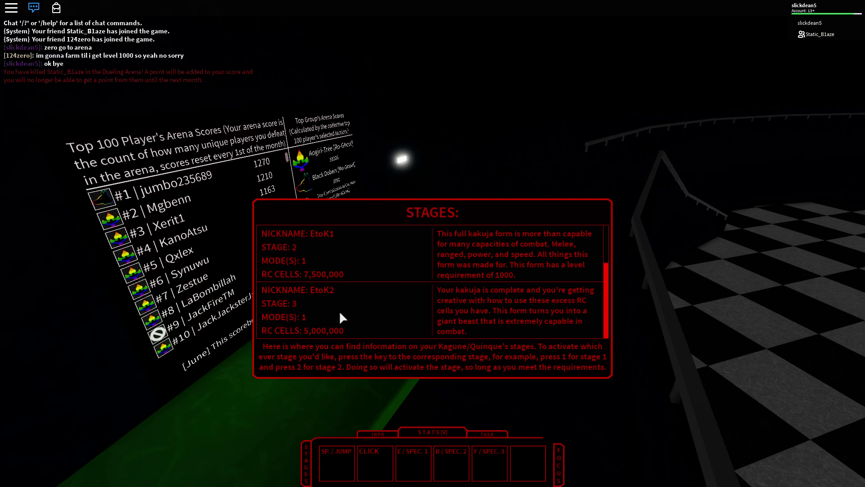
pyautogui.press('v')
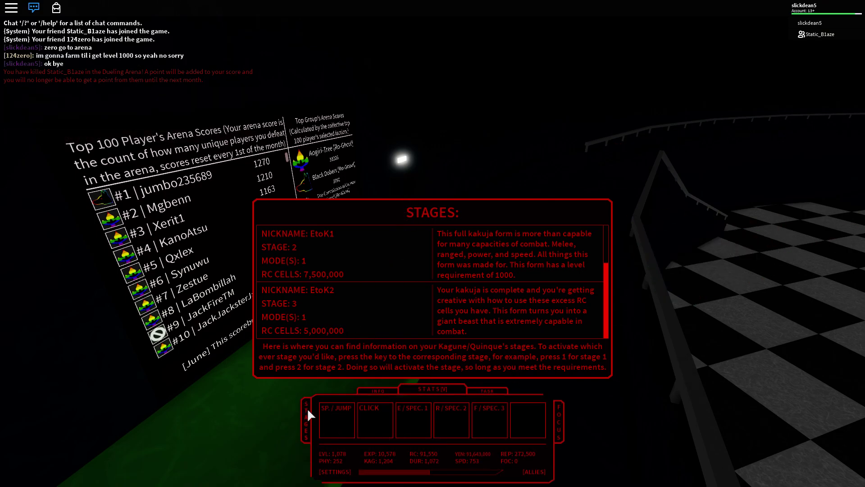
pyautogui.click(307, 407)
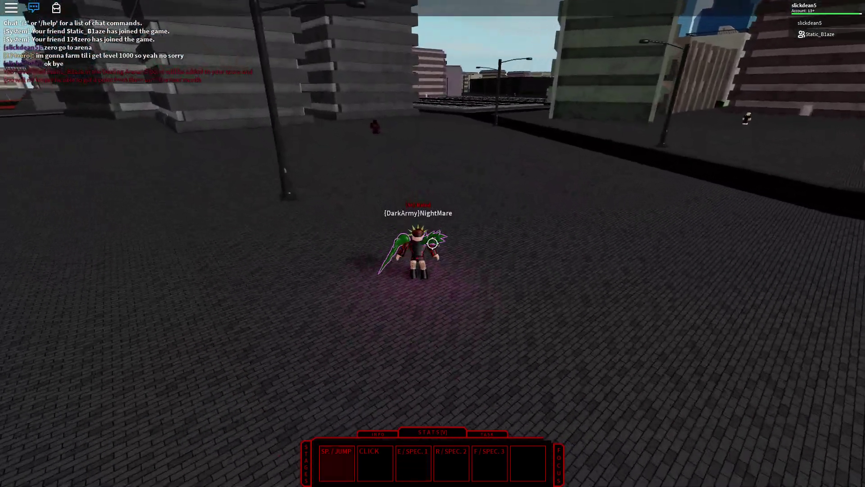
# Step: Walk across the parking lot, then reopen and close the Stages panel overlooking the red-tracked field
pyautogui.moveTo(433, 244); pyautogui.dragTo(432, 243)
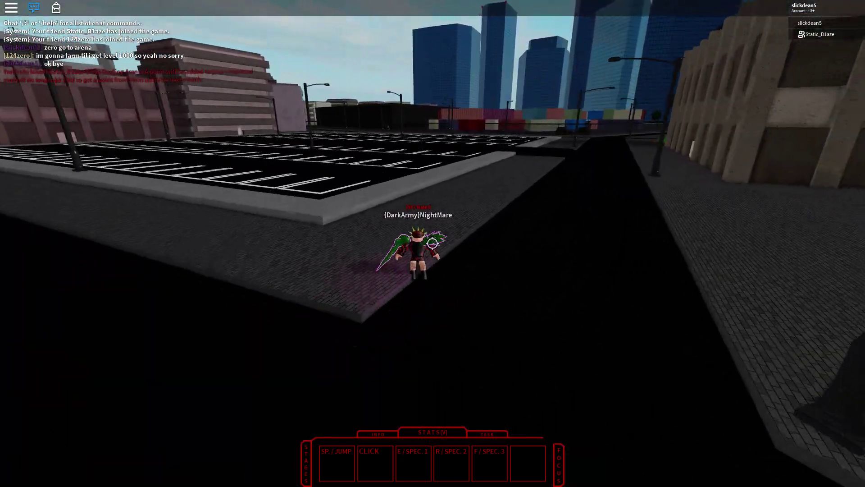
pyautogui.press('w')
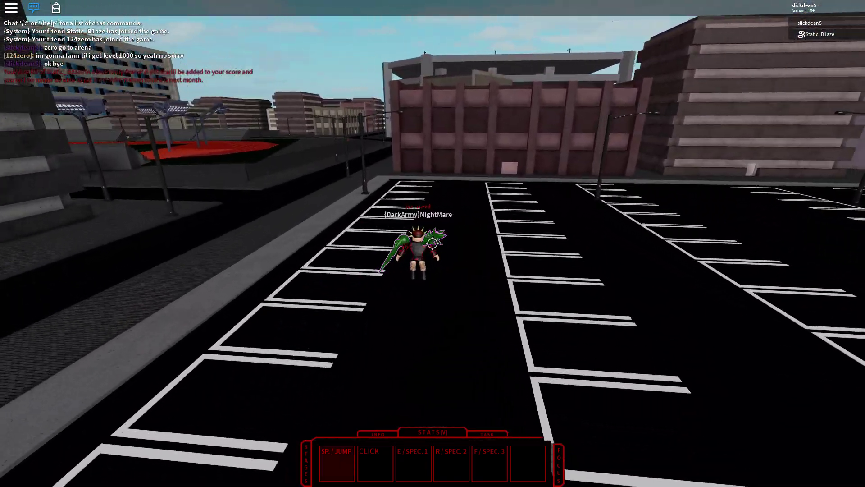
pyautogui.press('w')
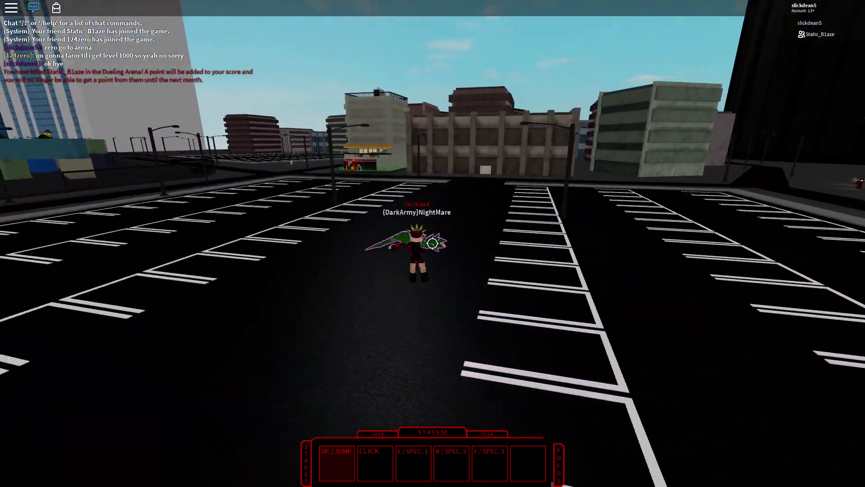
pyautogui.press('w')
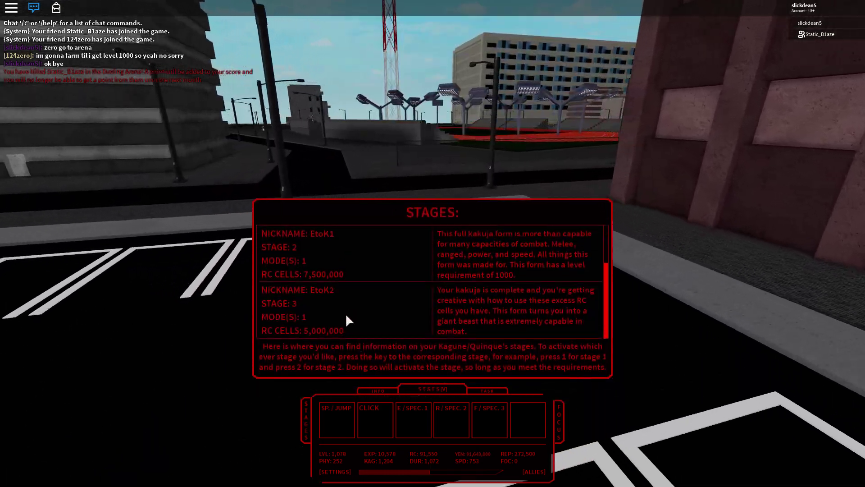
pyautogui.click(307, 422)
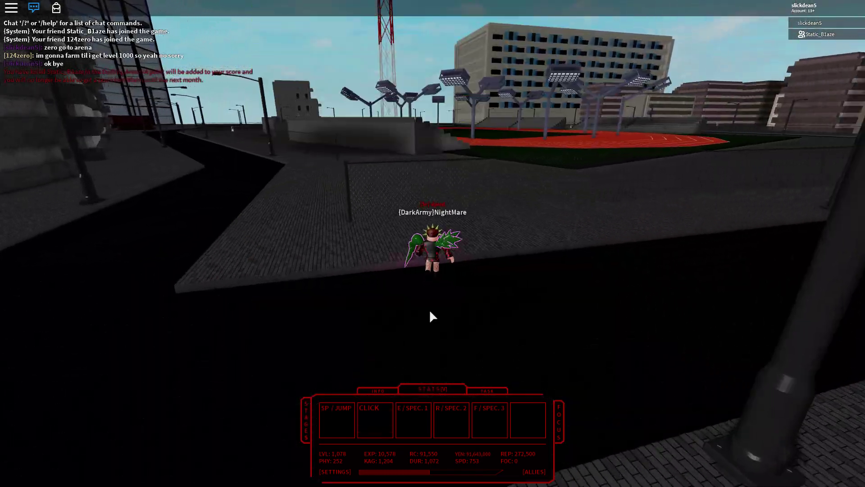